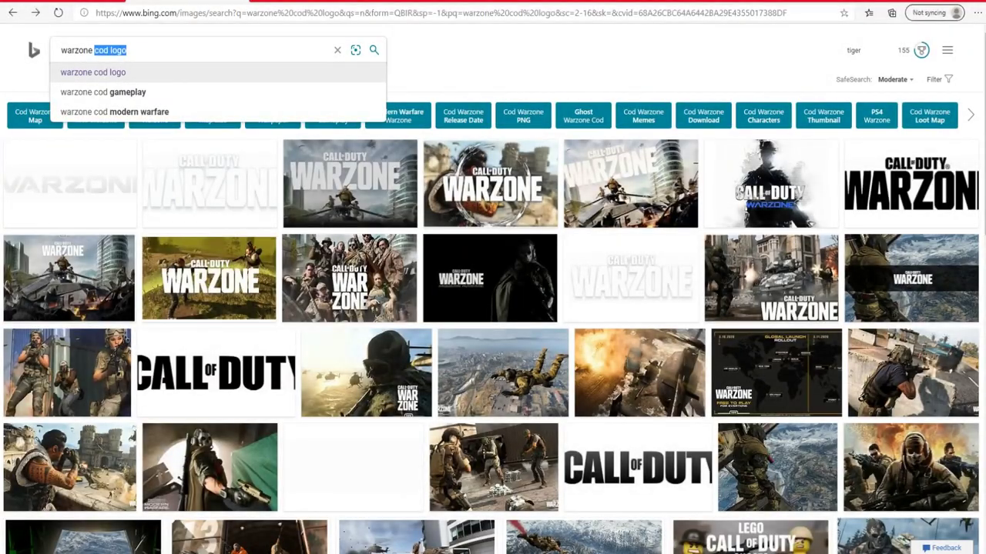
# Search Bing Images for soldier PNGs, then refine the query to 'warzone png'.
pyautogui.write('png soldier')
pyautogui.press('Return')
pyautogui.hotkey('ctrl', 'shift', 'Left')
pyautogui.hotkey('ctrl', 'shift', 'Left')
pyautogui.press('BackSpace')
pyautogui.press('Return')
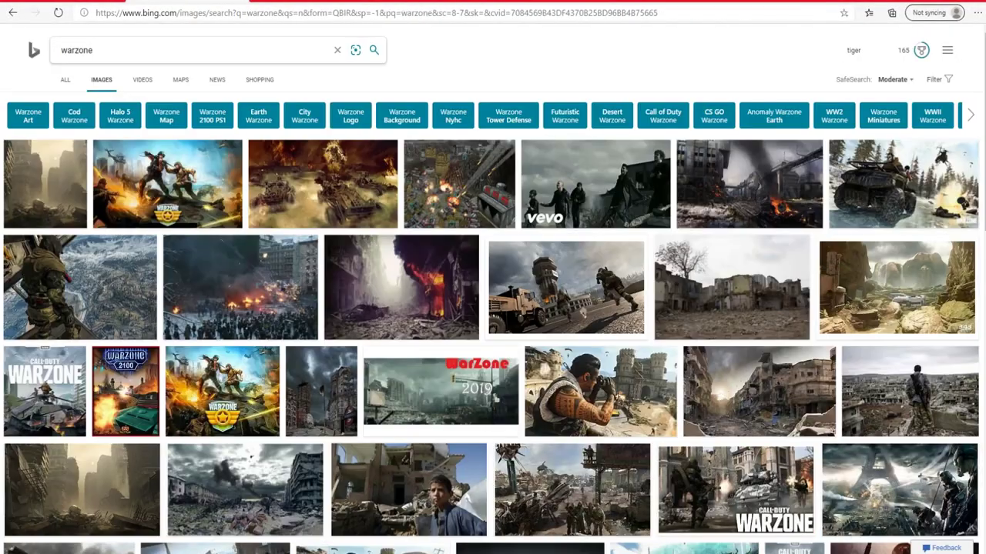
pyautogui.scroll(-7, 493, 308)
pyautogui.scroll(1, 493, 308)
pyautogui.scroll(4, 493, 308)
pyautogui.scroll(2, 493, 308)
pyautogui.write(' p')
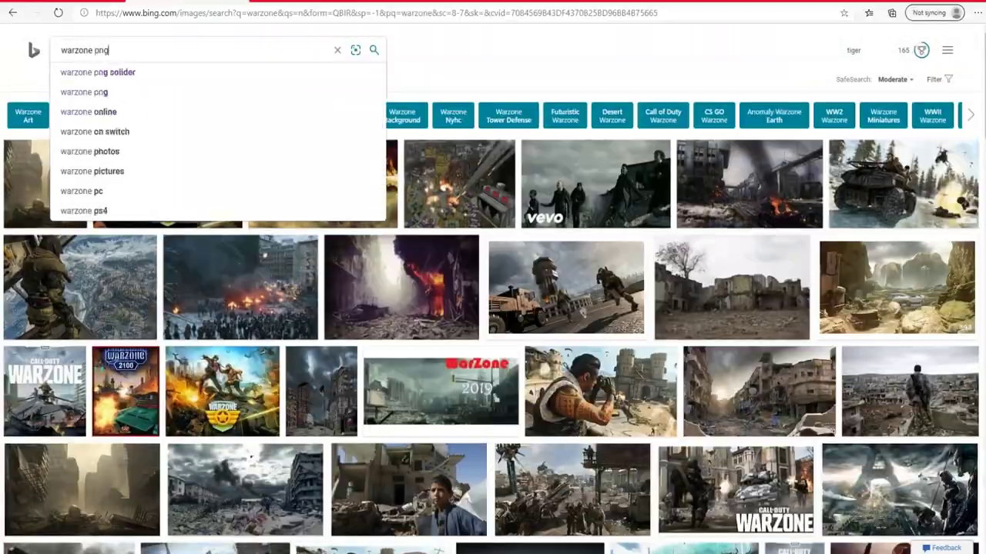
pyautogui.write('ng')
pyautogui.press('Return')
# Search 'warzone cod png', open a result and browse to the Captain Price render.
pyautogui.hotkey('ctrl', 'Left')
pyautogui.write('cod')
pyautogui.press('Return')
pyautogui.click(949, 286)
pyautogui.press('Left')
pyautogui.press('Right')
pyautogui.press('Right')
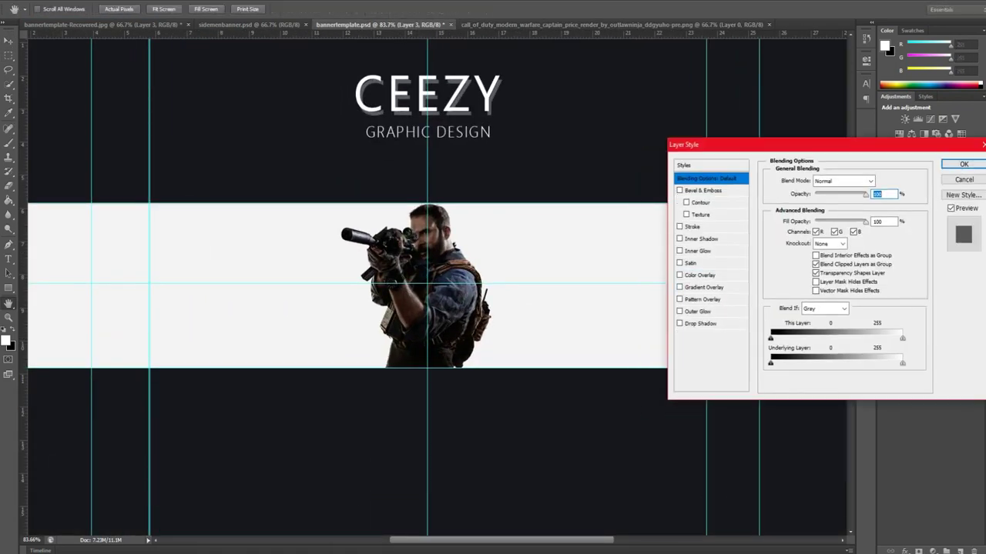
# Give the soldier layer a white Inner Glow at 38% opacity.
pyautogui.click(700, 251)
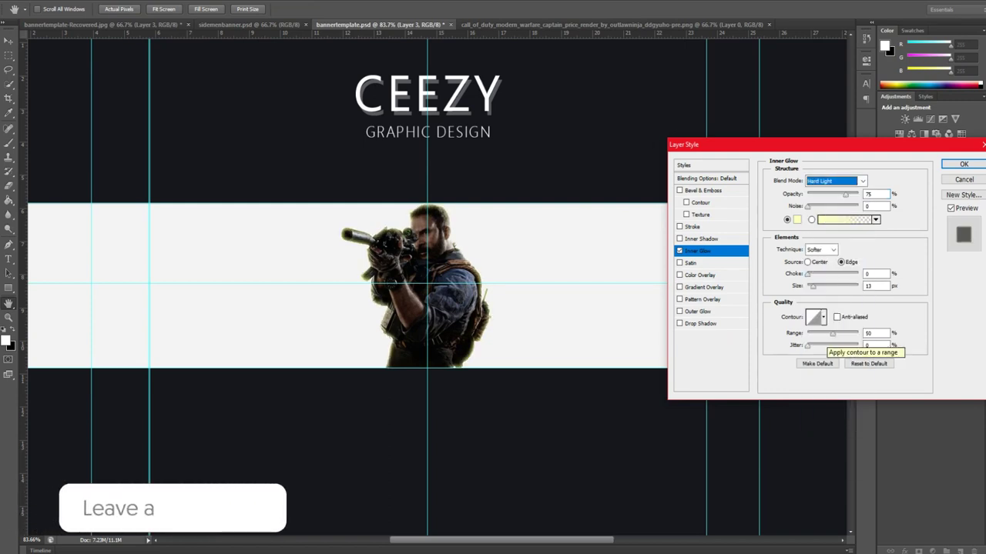
pyautogui.click(797, 220)
pyautogui.click(913, 139)
pyautogui.write('38')
pyautogui.press('Tab')
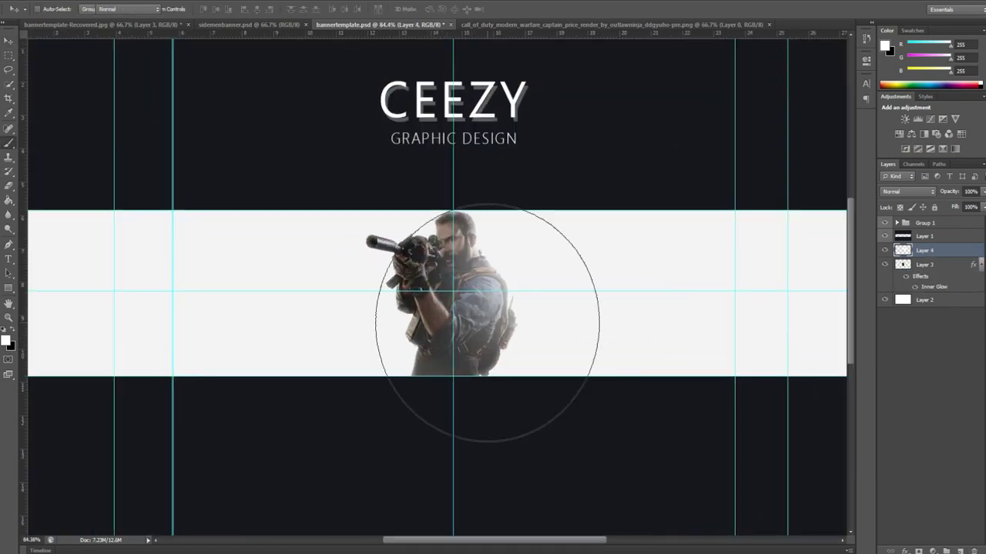
# Fade the soldier's right side into white with a soft brush, then duplicate his layer.
pyautogui.moveTo(539, 292); pyautogui.dragTo(539, 346)
pyautogui.press('[')
pyautogui.press('[')
pyautogui.press('[')
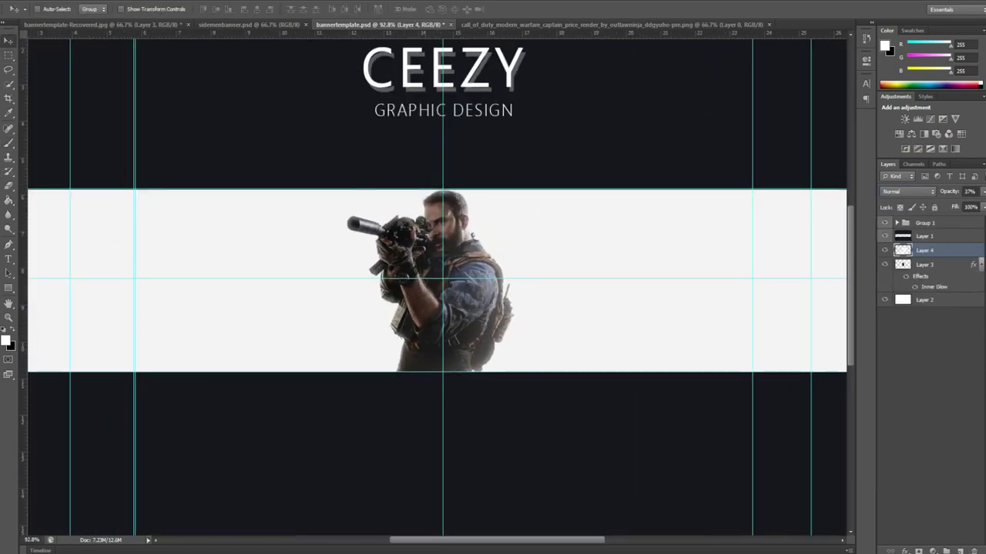
pyautogui.moveTo(924, 264); pyautogui.dragTo(924, 243)
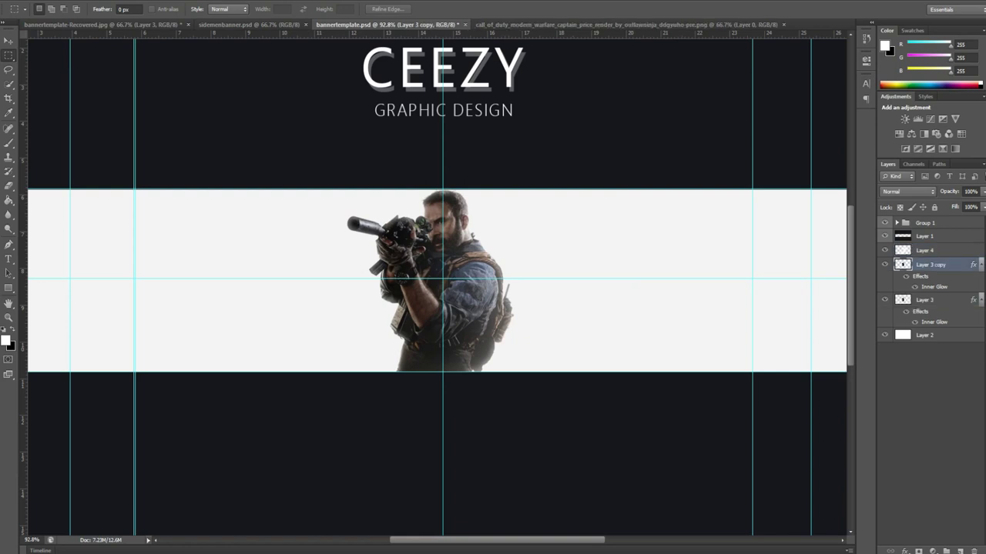
# Motion-blur the soldier copy, move it below the soldier and select a thin horizontal strip.
pyautogui.click(338, 136)
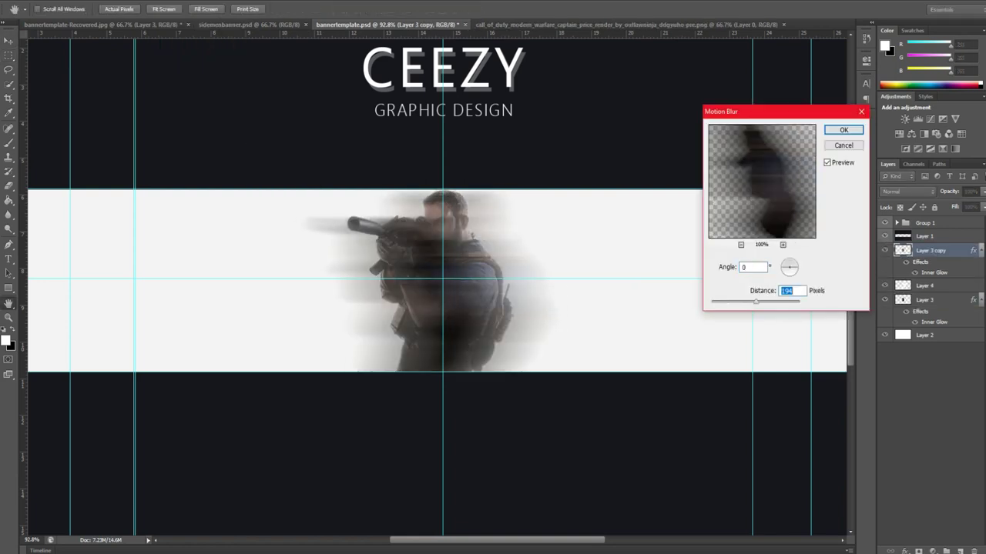
pyautogui.press('Return')
pyautogui.hotkey('ctrl', '[')
pyautogui.hotkey('ctrl', '[')
pyautogui.press('m')
pyautogui.moveTo(295, 224); pyautogui.dragTo(543, 229)
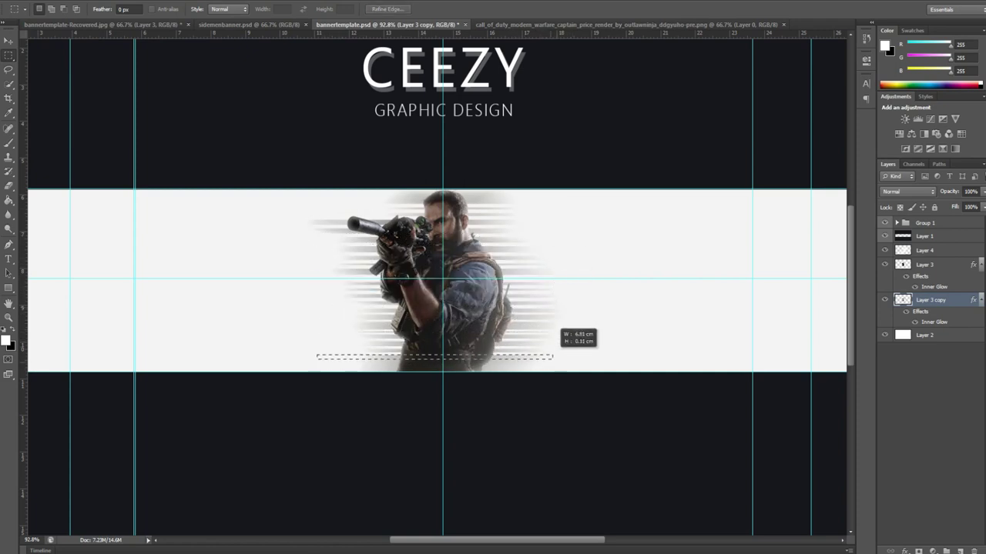
pyautogui.scroll(-2, 437, 285)
# Sample a blue foreground colour for the glow and undo the first glow stroke.
pyautogui.press('i')
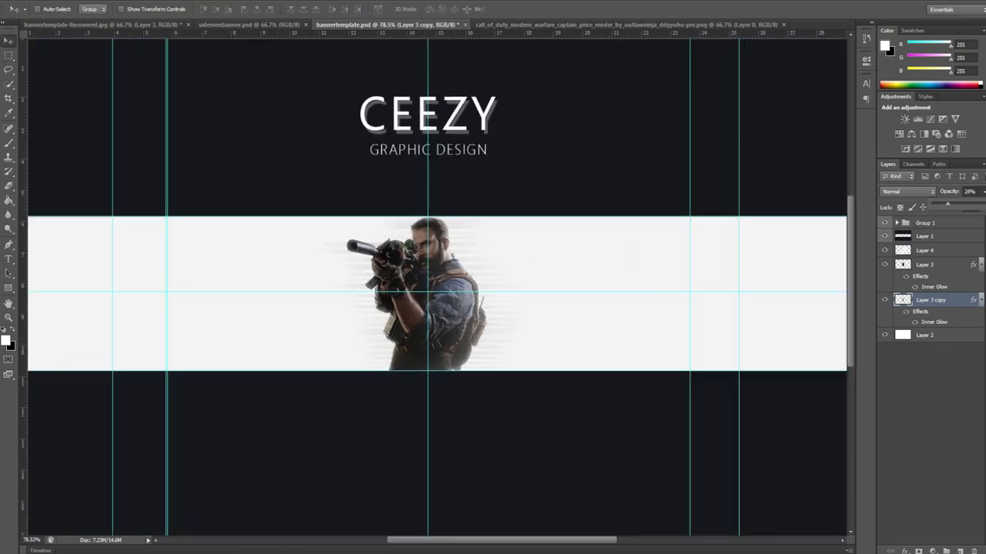
pyautogui.click(6, 339)
pyautogui.click(770, 234)
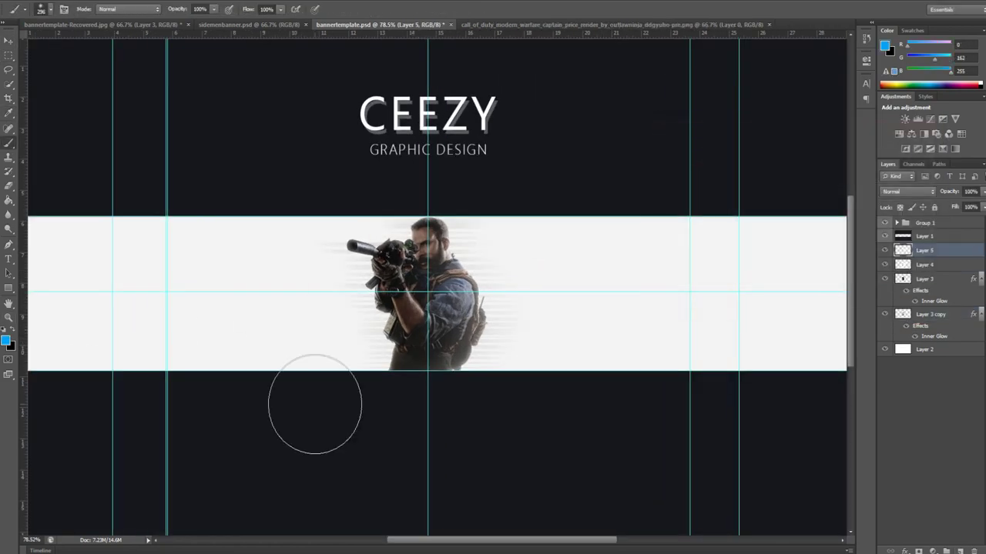
pyautogui.hotkey('ctrl', 'z')
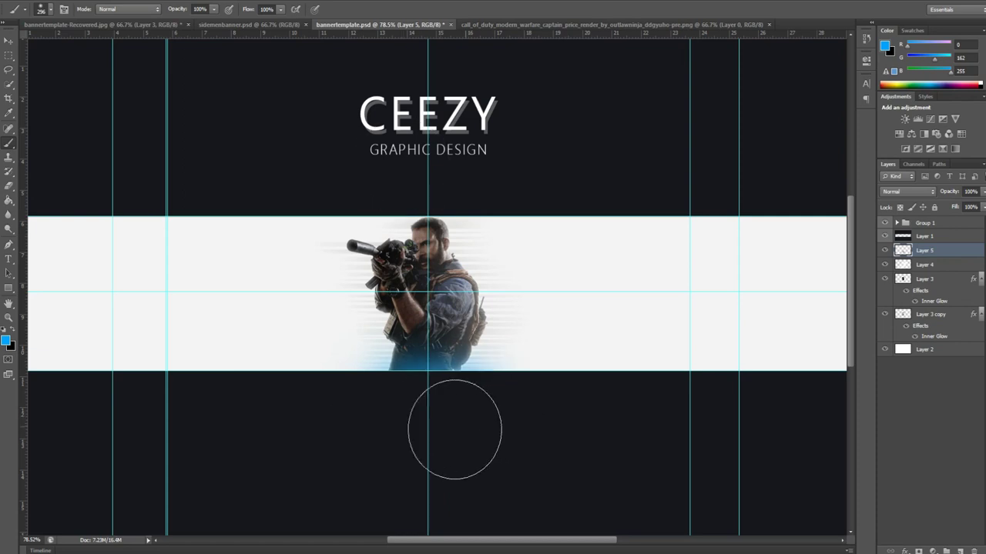
# Hide the guides, set the glow layer to Soft Light and add a Color Balance adjustment.
pyautogui.hotkey('ctrl', ';')
pyautogui.hotkey('alt', 'shift', 'f')
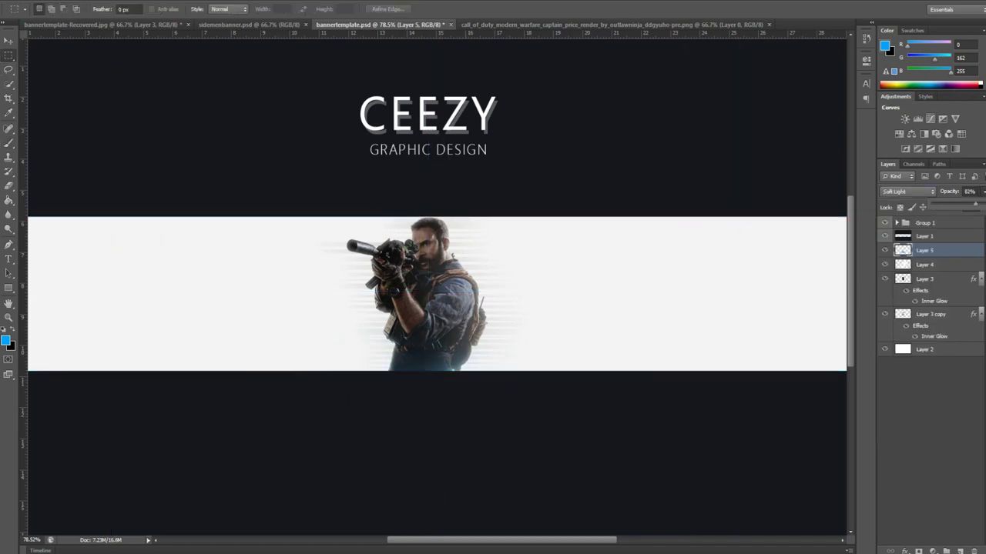
pyautogui.click(911, 133)
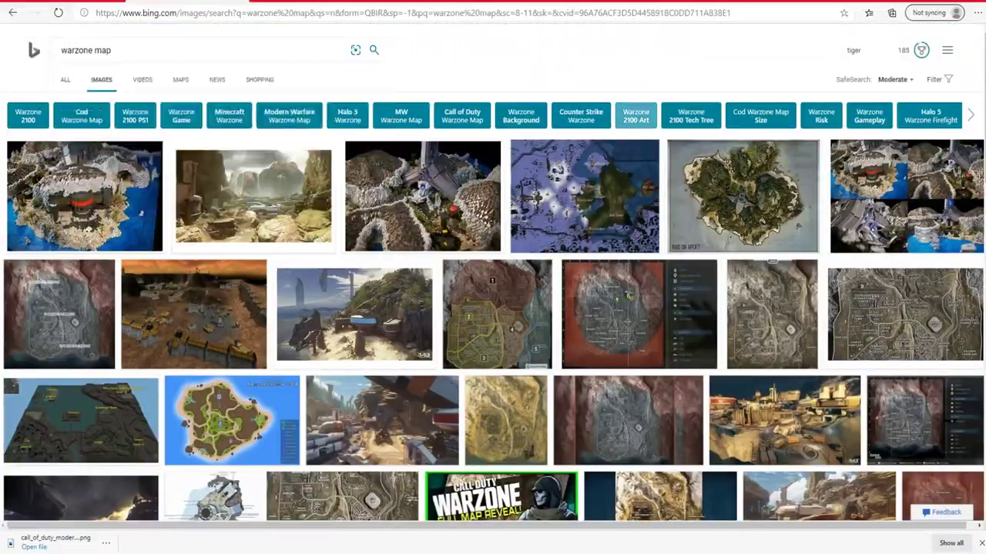
# Search Bing Images for 'warzone cod map' and browse the results.
pyautogui.write('cod')
pyautogui.press('Return')
pyautogui.scroll(-10, 493, 308)
pyautogui.scroll(-5, 493, 308)
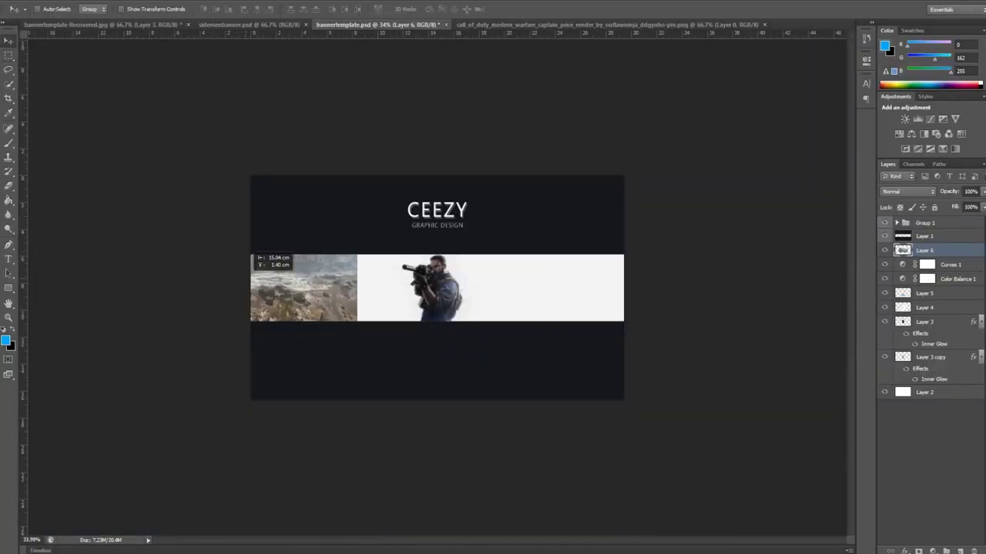
# Soft-erase the map image's edge into white and lower its opacity to 41%.
pyautogui.press('e')
pyautogui.moveTo(279, 378); pyautogui.dragTo(308, 284)
pyautogui.press('v')
pyautogui.moveTo(978, 204); pyautogui.dragTo(953, 203)
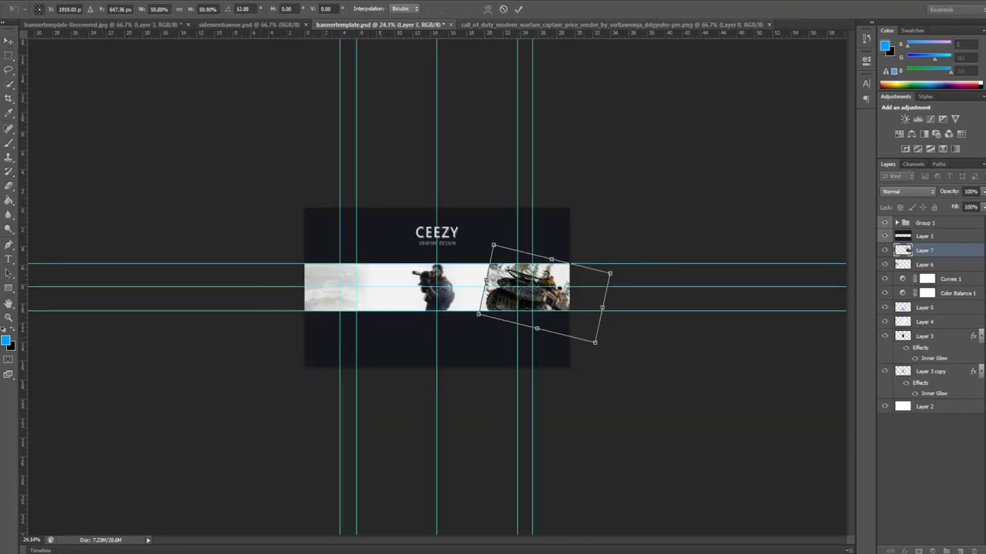
# Shift the vehicle scene to the banner's right end, erase its edges, and raise Exposure to +0.11.
pyautogui.press('Escape')
pyautogui.scroll(2, 493, 286)
pyautogui.moveTo(630, 247); pyautogui.dragTo(671, 249)
pyautogui.press('e')
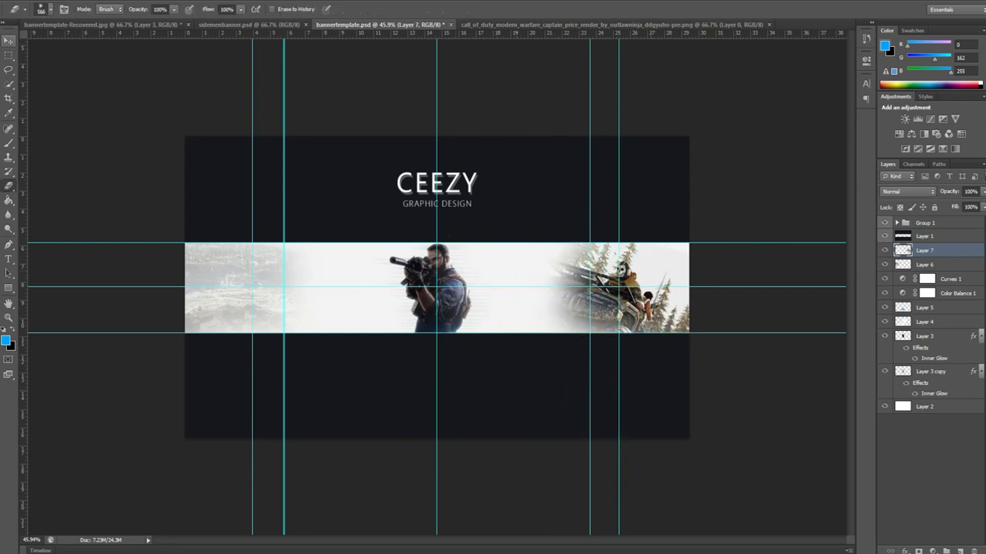
pyautogui.moveTo(772, 115); pyautogui.dragTo(778, 116)
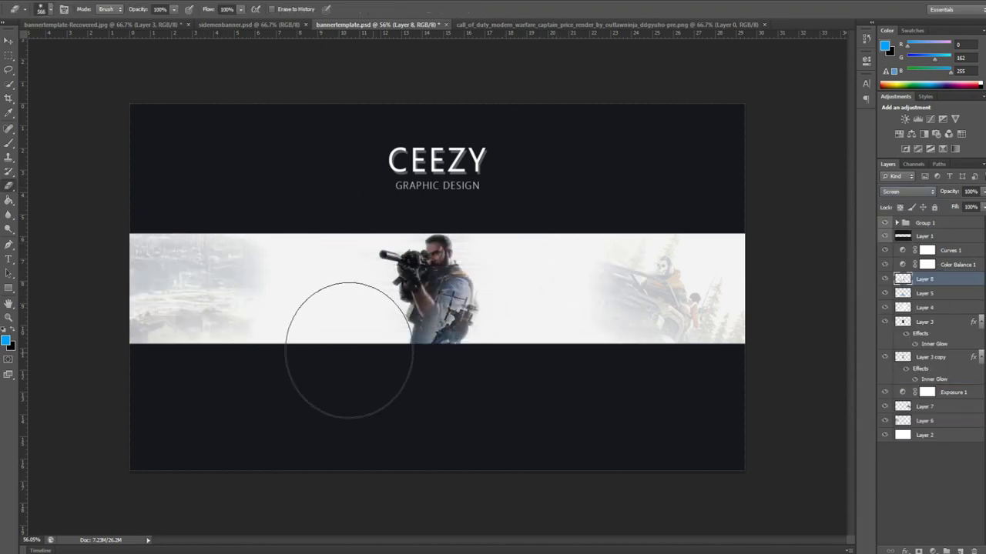
pyautogui.hotkey('ctrl', '+')
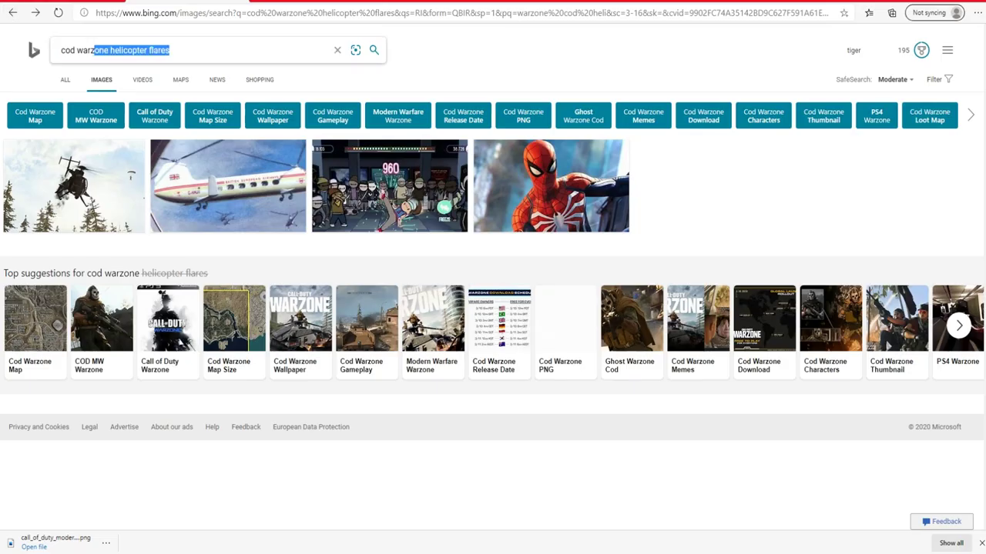
# Search Bing for the Warzone logo, open it in the viewer and save the image.
pyautogui.write('one logo')
pyautogui.press('Return')
pyautogui.click(751, 188)
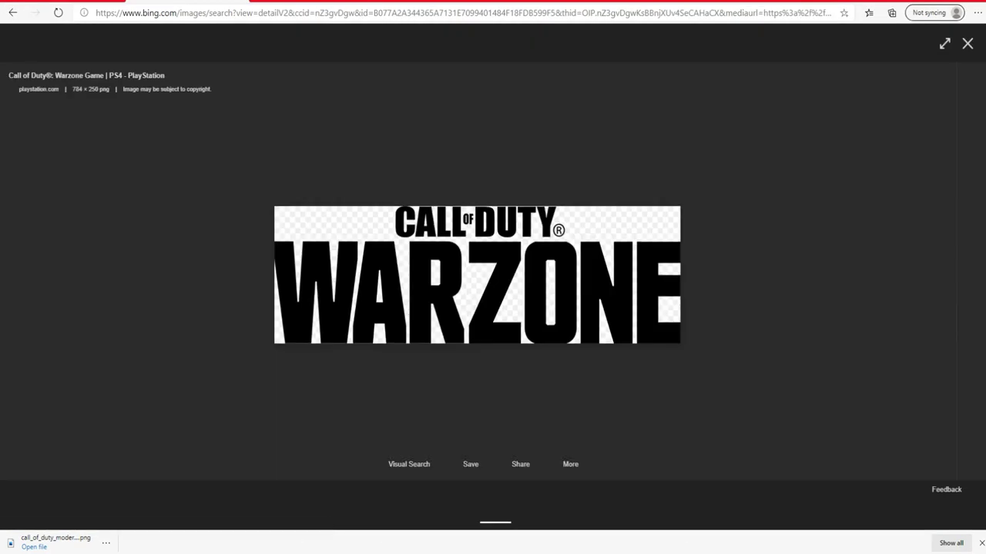
pyautogui.rightClick(406, 256)
pyautogui.click(440, 283)
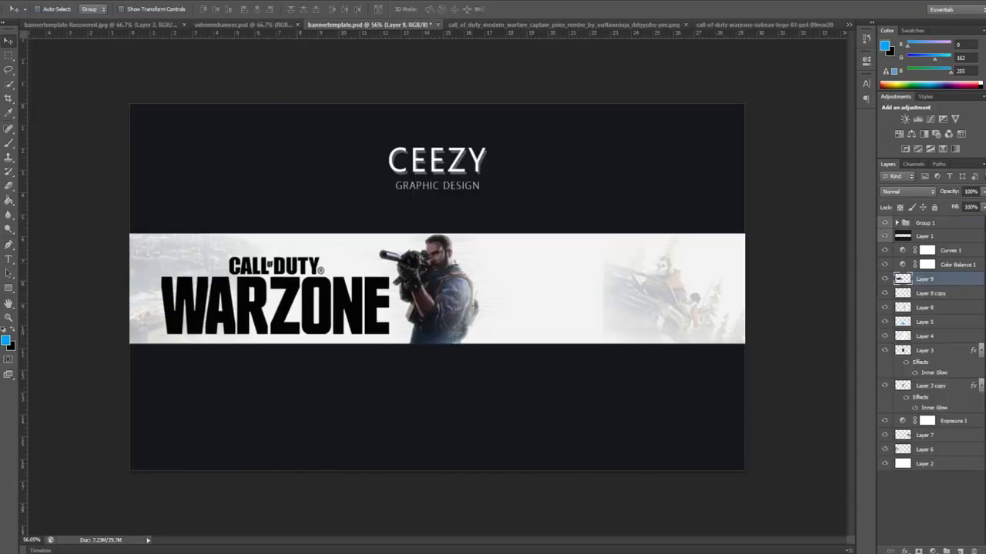
# Give the Warzone logo layer a Gradient Overlay chosen in the Gradient Editor.
pyautogui.press('Return')
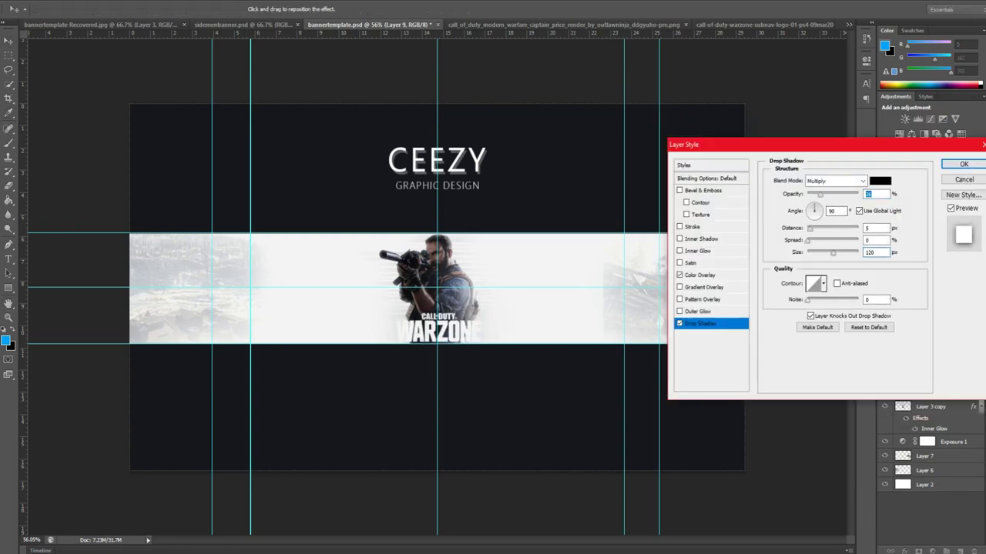
pyautogui.click(700, 239)
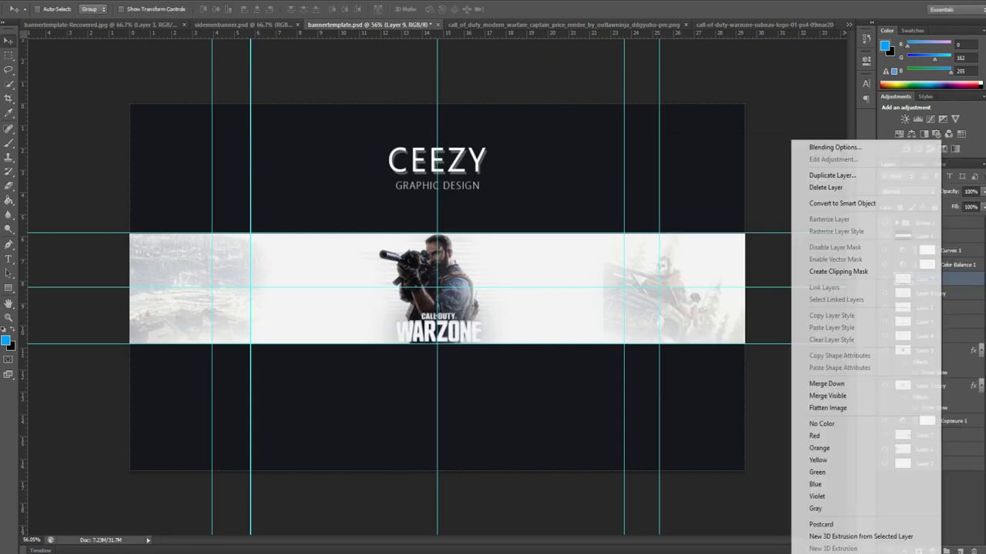
pyautogui.click(838, 272)
pyautogui.doubleClick(955, 279)
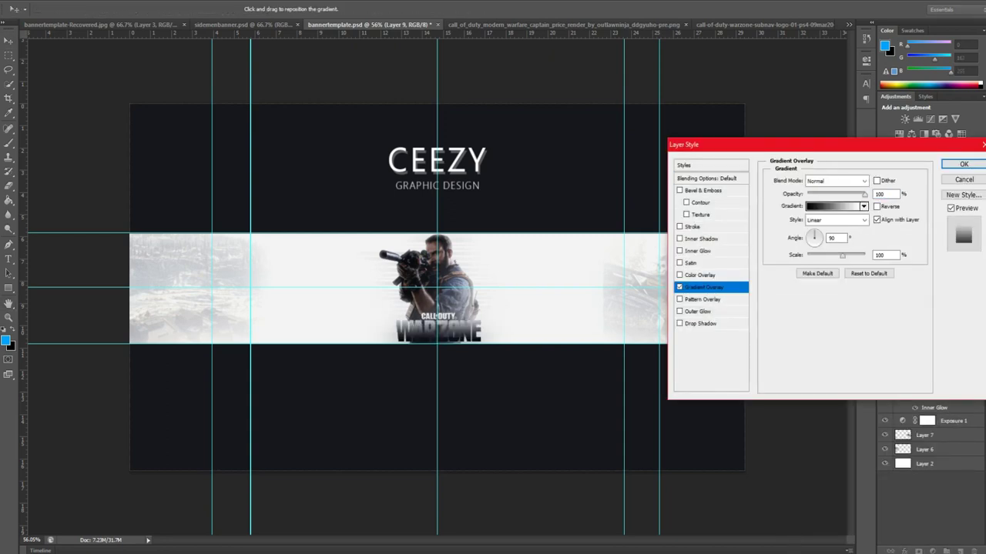
pyautogui.click(836, 207)
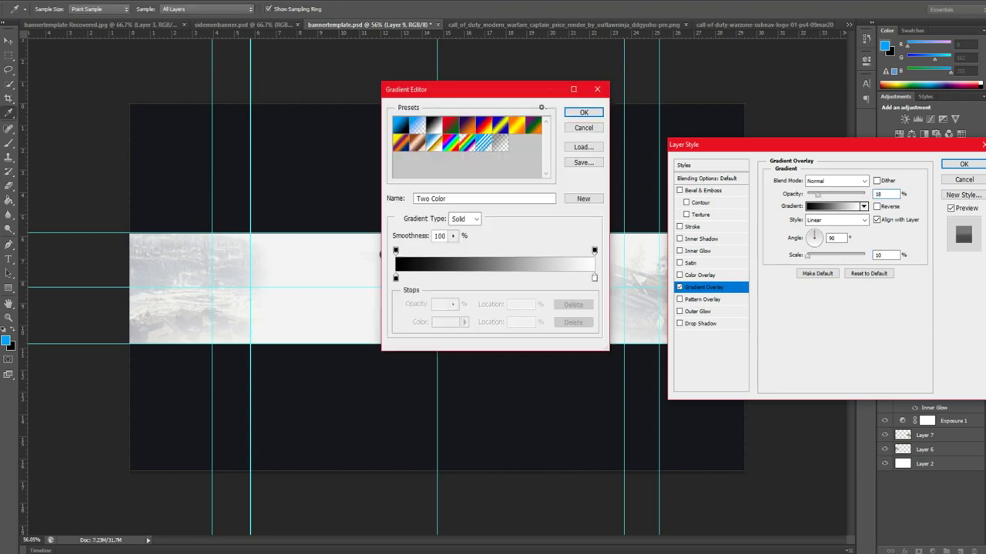
pyautogui.press('Return')
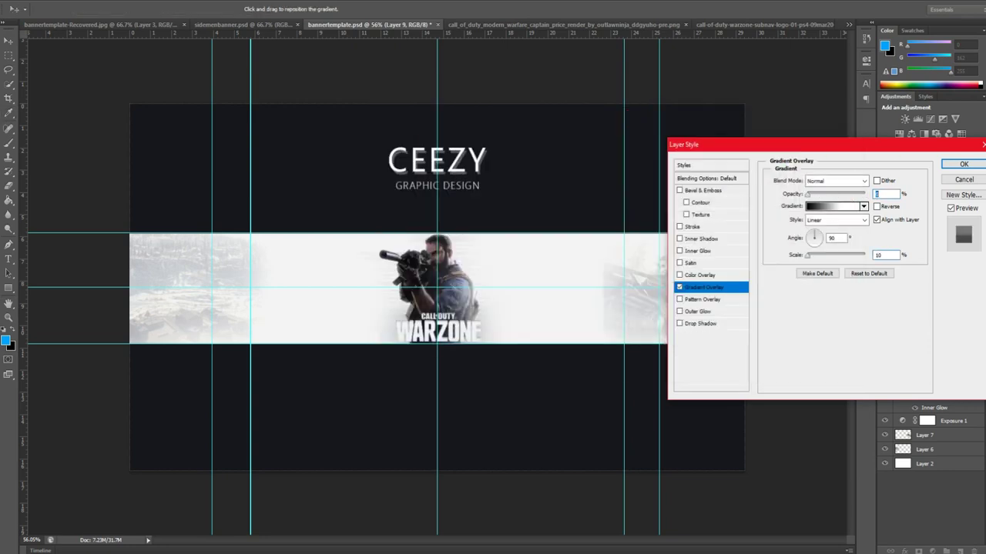
pyautogui.press('Return')
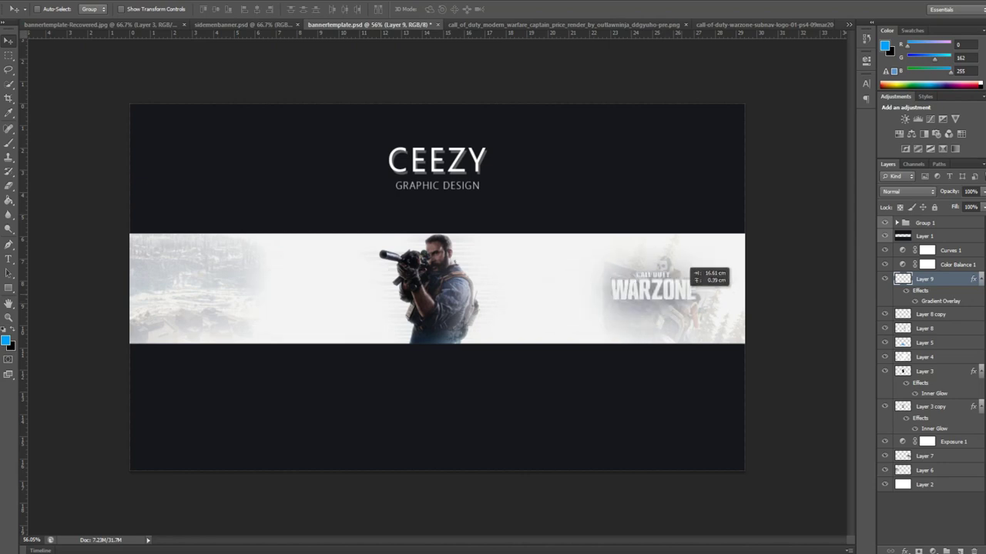
# Scale the Warzone logo down and centre it just beneath the soldier.
pyautogui.moveTo(438, 324); pyautogui.dragTo(439, 323)
pyautogui.hotkey('ctrl', 't')
pyautogui.moveTo(517, 374); pyautogui.dragTo(465, 344)
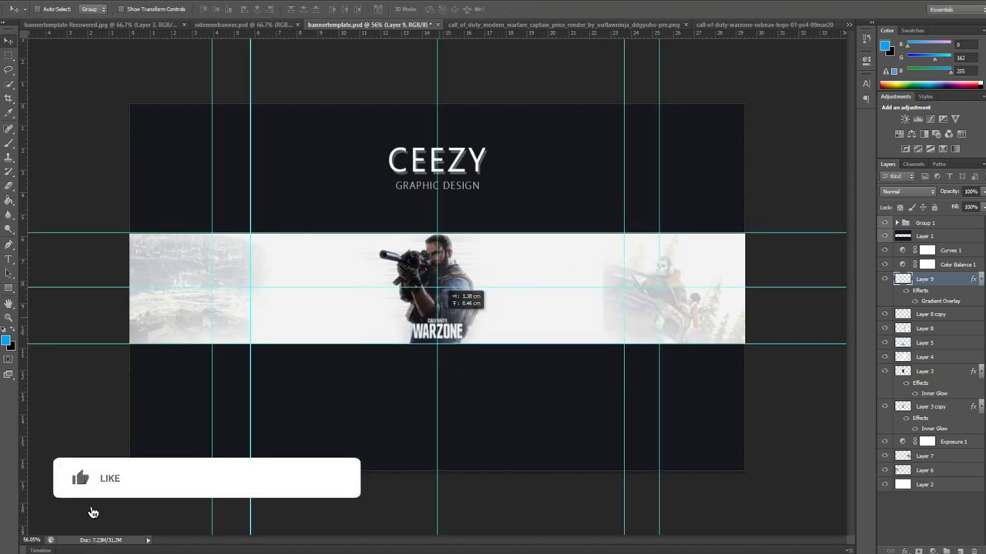
# Fill a thin strip across the banner's middle with near-black on a new layer.
pyautogui.press('Return')
pyautogui.hotkey('ctrl', ';')
pyautogui.press('b')
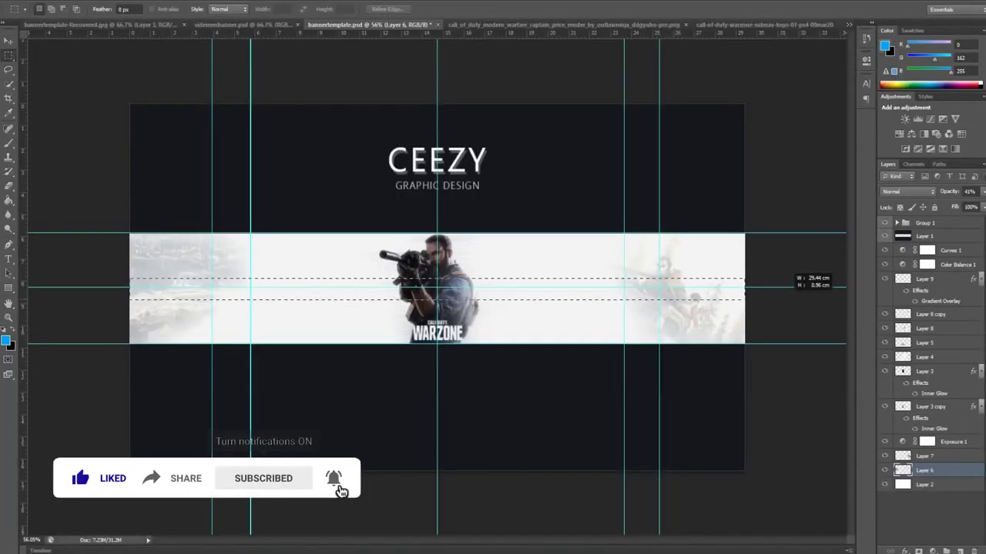
pyautogui.click(6, 340)
pyautogui.press('Return')
pyautogui.hotkey('ctrl', 'shift', 'alt', 'n')
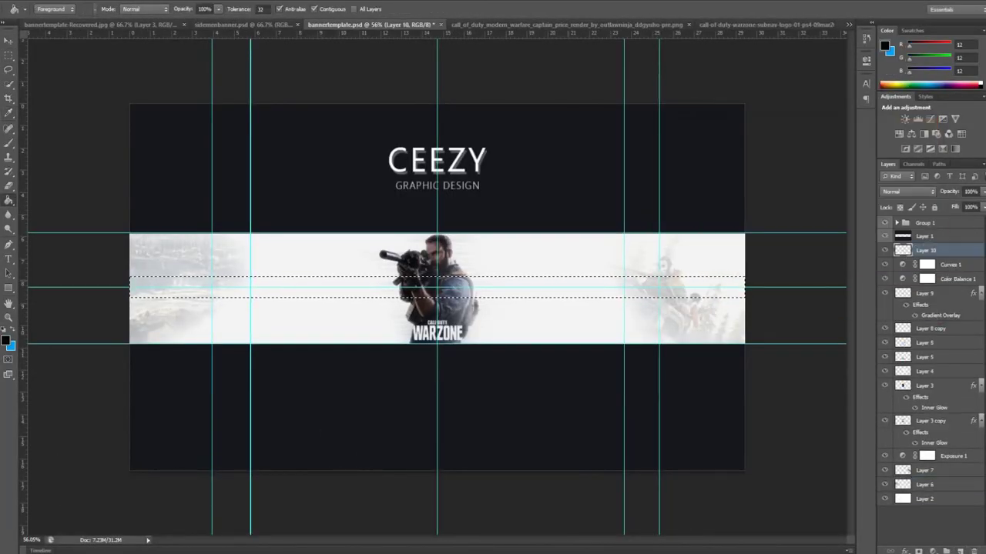
pyautogui.hotkey('alt', 'BackSpace')
pyautogui.hotkey('ctrl', 'd')
pyautogui.press('v')
# Blend the band in Vivid Light at 70% and erase its left and right ends.
pyautogui.hotkey('shift', '+')
pyautogui.hotkey('shift', '+')
pyautogui.hotkey('shift', '+')
pyautogui.hotkey('shift', '+')
pyautogui.hotkey('shift', '+')
pyautogui.hotkey('shift', '+')
pyautogui.hotkey('ctrl', ';')
pyautogui.hotkey('shift', '+')
pyautogui.hotkey('shift', '+')
pyautogui.hotkey('shift', '+')
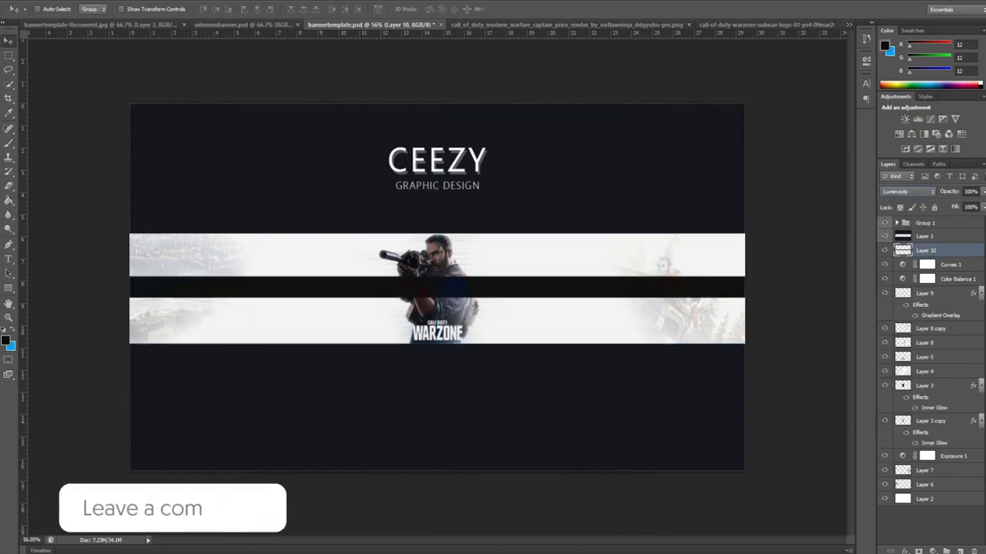
pyautogui.hotkey('shift', '+')
pyautogui.hotkey('shift', '+')
pyautogui.hotkey('shift', '+')
pyautogui.hotkey('shift', '+')
pyautogui.press('5')
pyautogui.press('5')
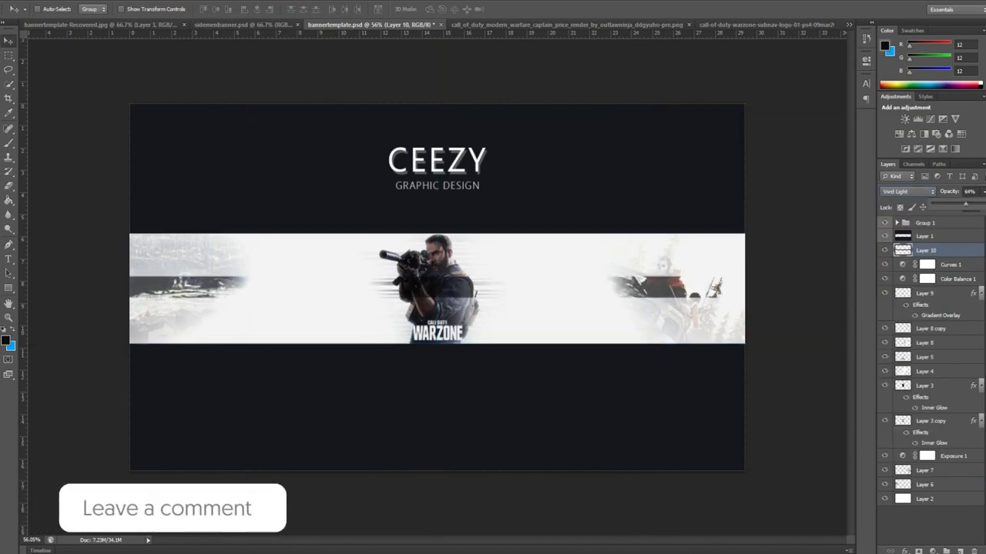
pyautogui.press('7')
pyautogui.press('e')
pyautogui.moveTo(132, 264); pyautogui.dragTo(216, 285)
pyautogui.moveTo(663, 285); pyautogui.dragTo(567, 297)
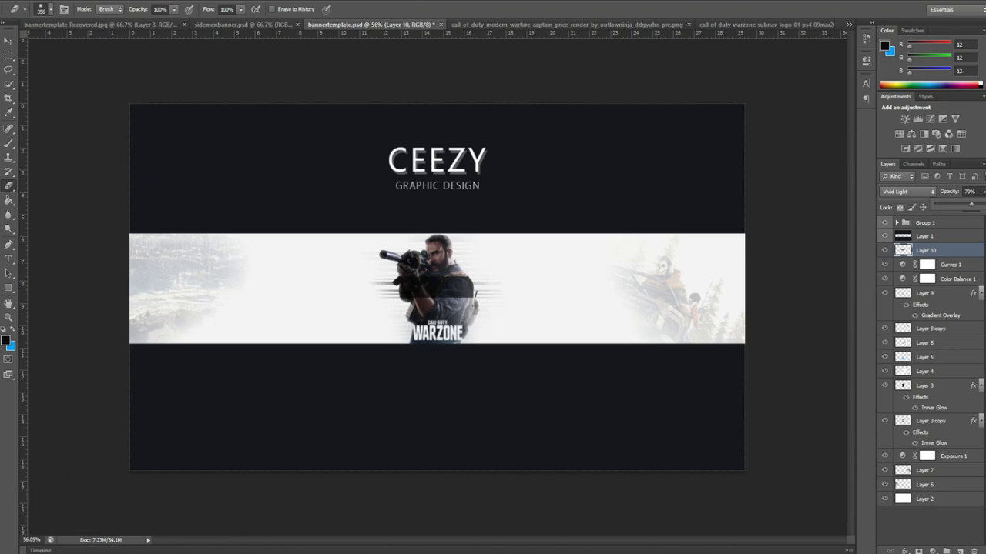
pyautogui.rightClick(947, 251)
# Give Layer 10 a size-0 Drop Shadow plus an Inner Shadow, then nudge it slightly right.
pyautogui.click(832, 146)
pyautogui.click(697, 323)
pyautogui.write('0')
pyautogui.hotkey('shift', 'Tab')
pyautogui.hotkey('shift', 'Tab')
pyautogui.hotkey('shift', 'Up')
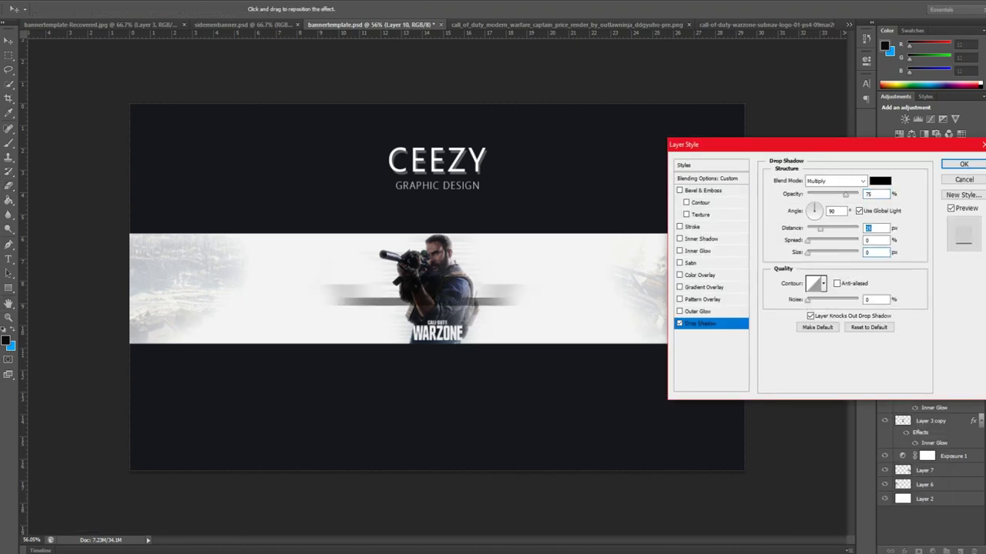
pyautogui.click(701, 239)
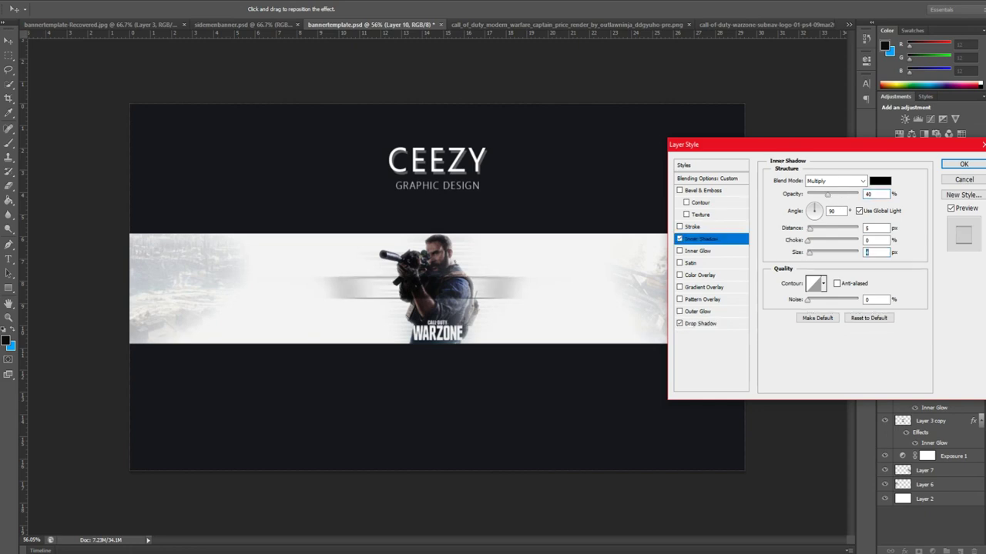
pyautogui.press('Return')
pyautogui.moveTo(462, 279); pyautogui.dragTo(472, 279)
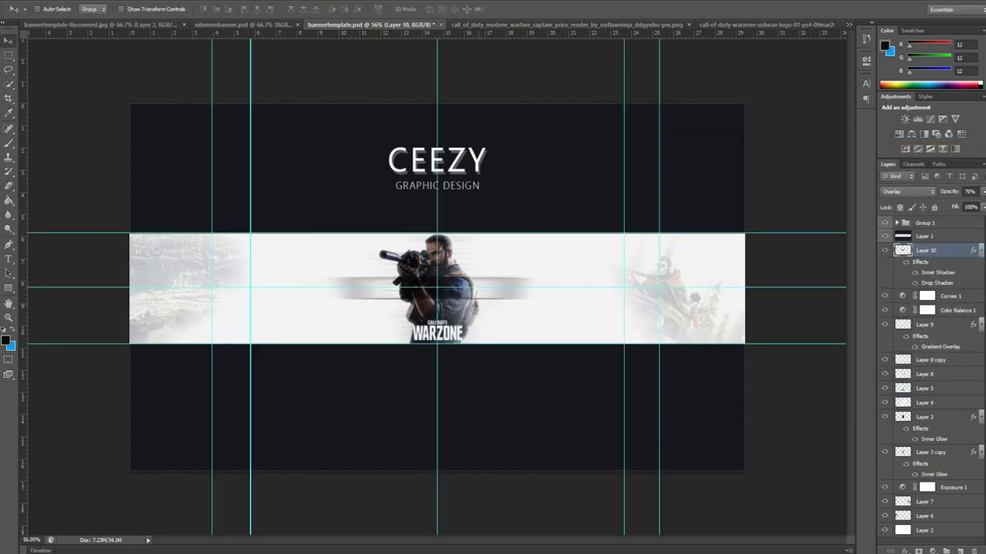
# Type white NAME text at 23.59 pt on the grey bar.
pyautogui.click(283, 319)
pyautogui.write('NAME')
pyautogui.hotkey('ctrl', 'a')
pyautogui.hotkey('ctrl', 'Return')
pyautogui.click(329, 9)
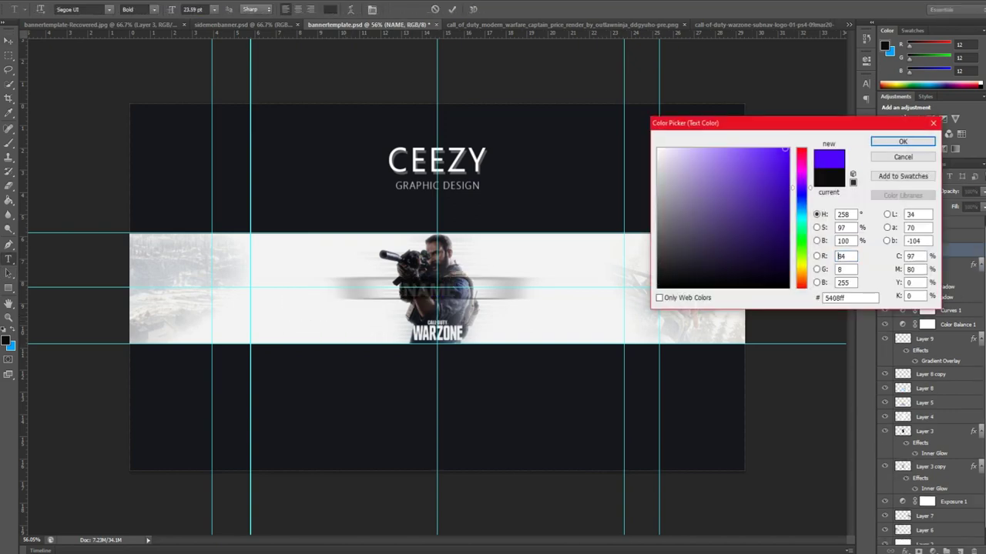
pyautogui.moveTo(662, 157); pyautogui.dragTo(657, 149)
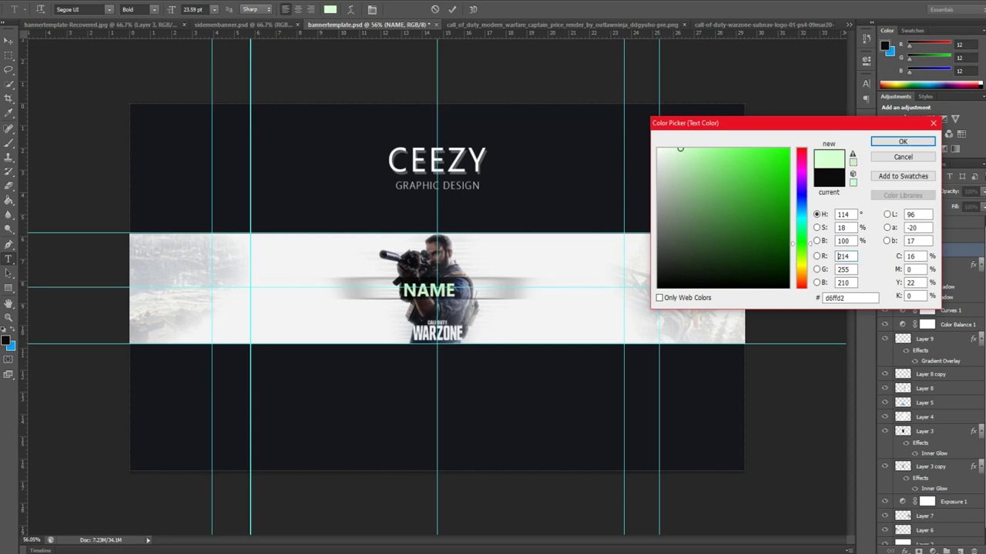
pyautogui.click(658, 148)
pyautogui.click(902, 142)
# Centre the NAME text on the grey bar, then search for the particles image.
pyautogui.press('v')
pyautogui.moveTo(531, 270); pyautogui.dragTo(560, 274)
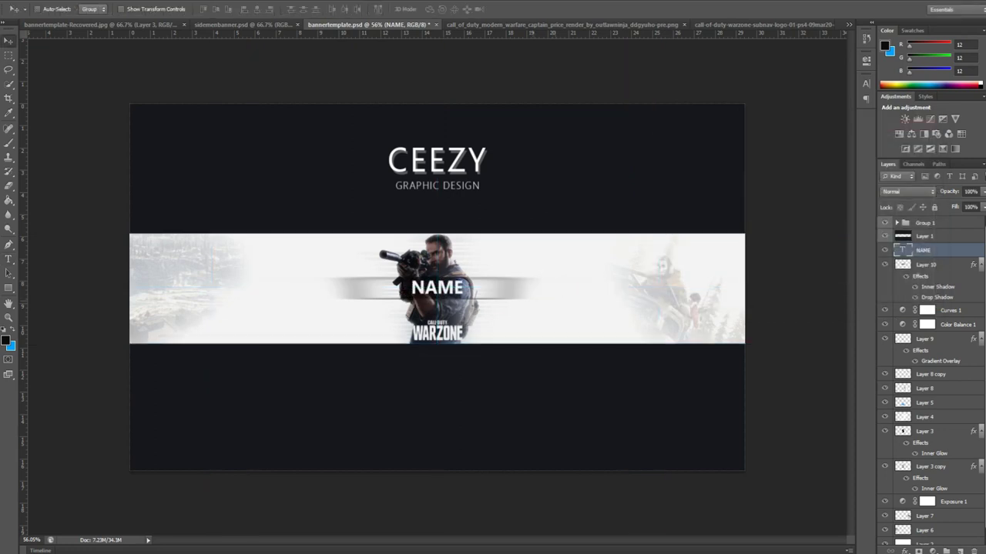
pyautogui.moveTo(465, 271); pyautogui.dragTo(465, 270)
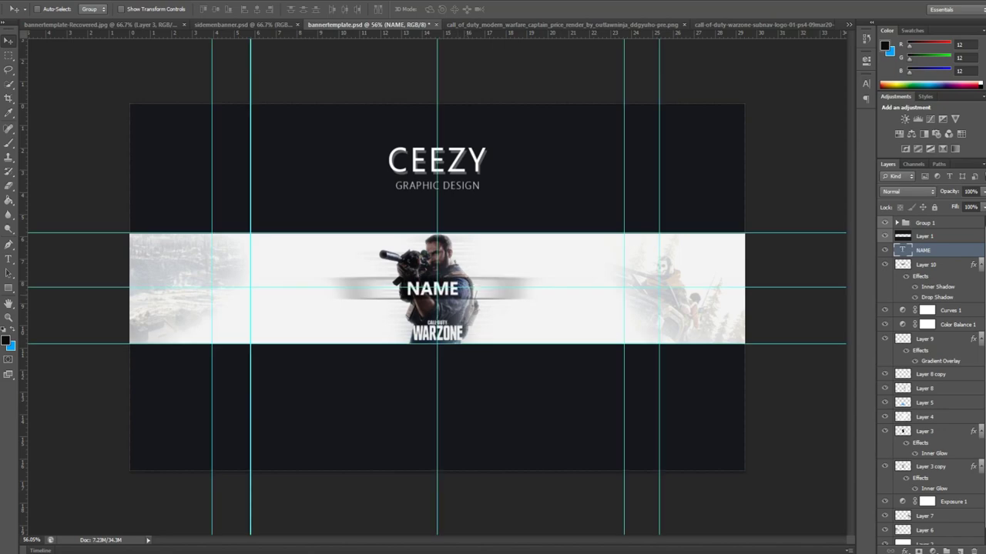
pyautogui.write('particals p')
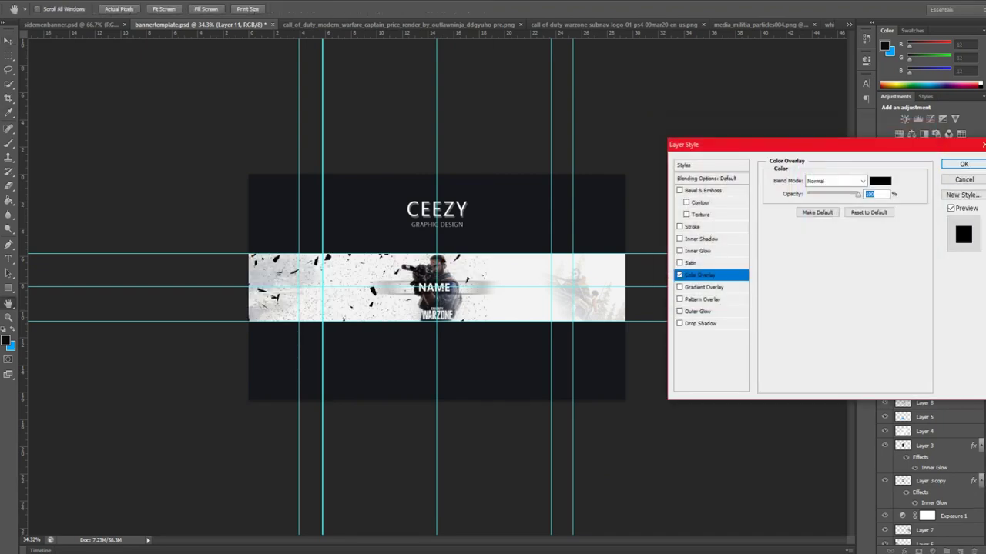
# Scale the particles to span the banner and change their blending mode.
pyautogui.moveTo(239, 165); pyautogui.dragTo(220, 150)
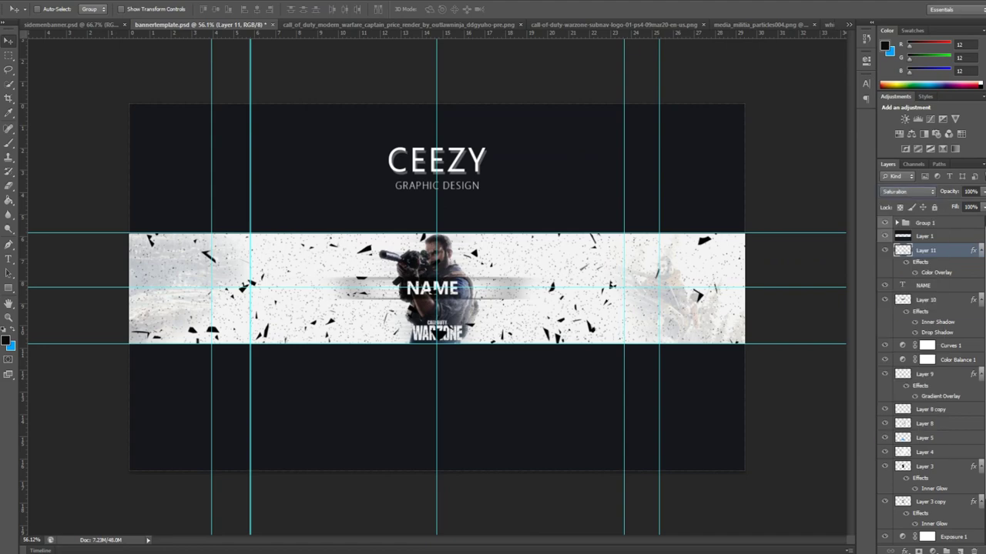
pyautogui.click(908, 191)
pyautogui.click(908, 431)
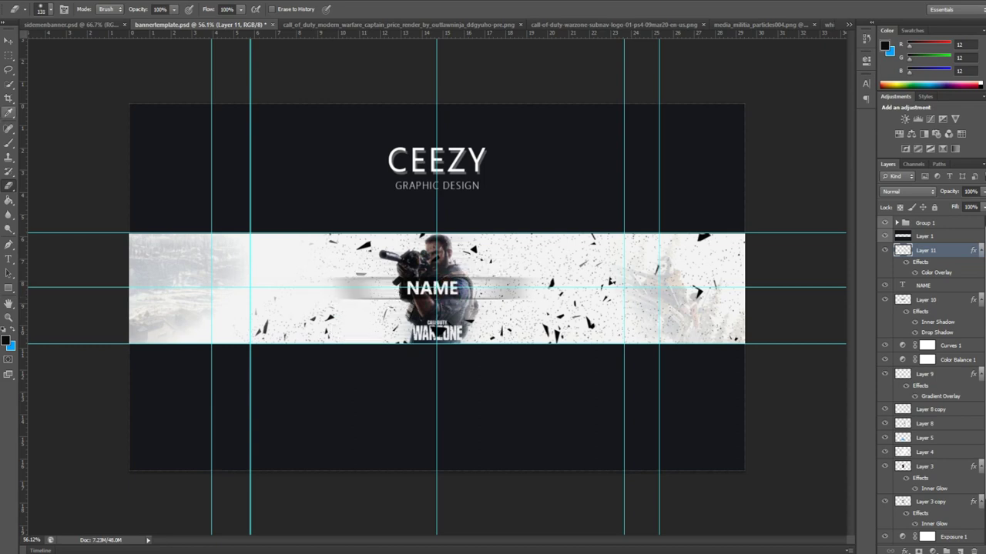
# Move the particle copies toward the banner edges and duplicate the layer again.
pyautogui.moveTo(716, 324); pyautogui.dragTo(315, 129)
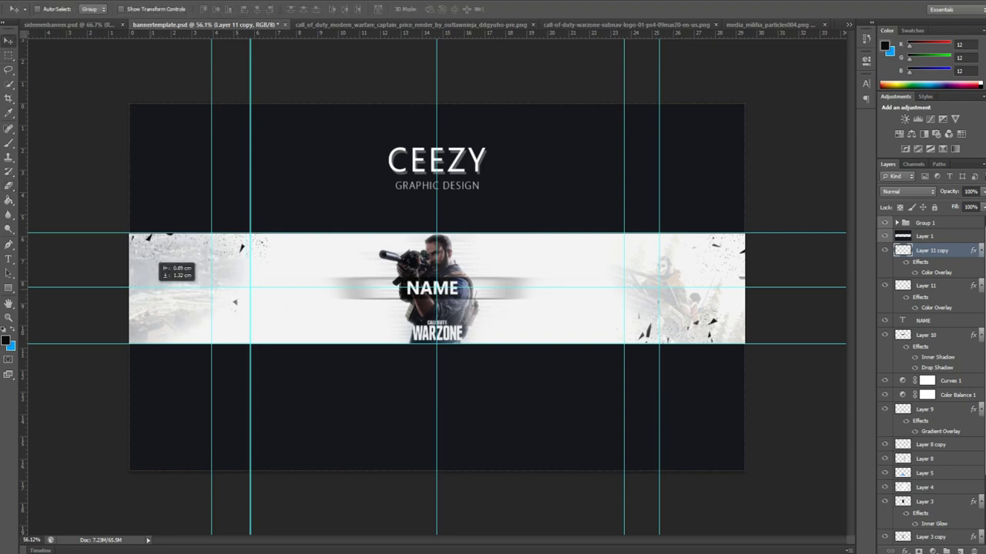
pyautogui.moveTo(135, 323); pyautogui.dragTo(200, 316)
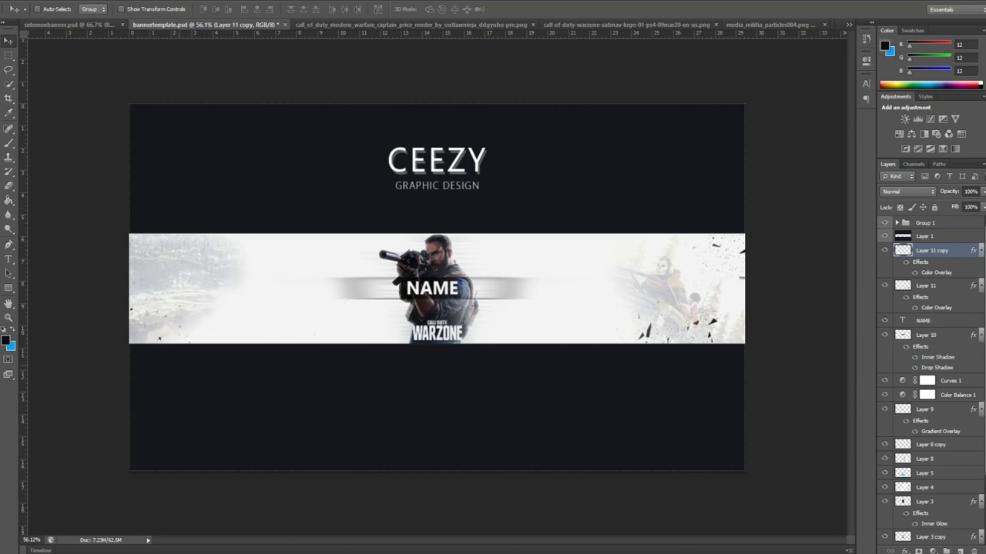
pyautogui.hotkey('ctrl', 'j')
pyautogui.press('e')
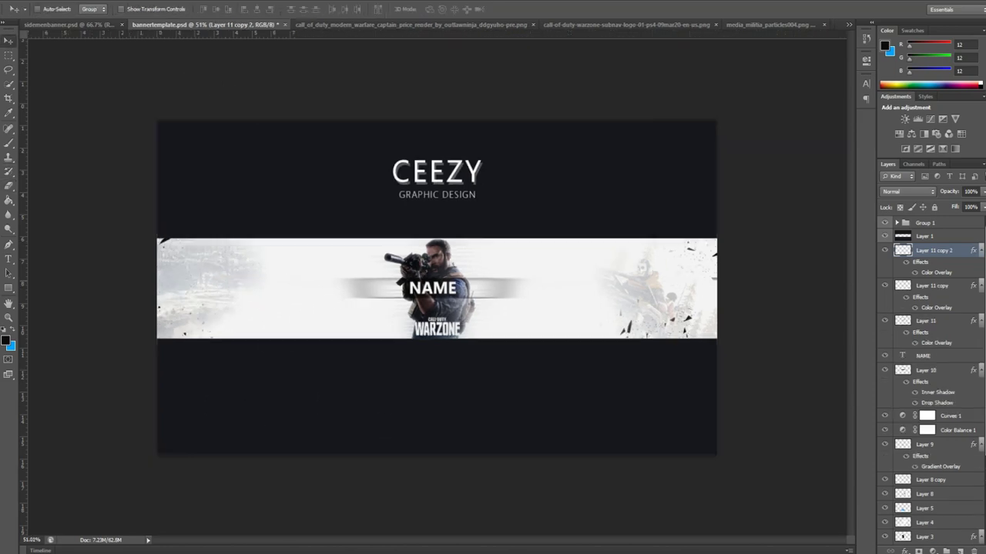
# Copy the light flare image and paste it into the banner template.
pyautogui.click(847, 24)
pyautogui.click(628, 106)
pyautogui.hotkey('ctrl', 'a')
pyautogui.hotkey('ctrl', 'c')
pyautogui.hotkey('ctrl', 'Tab')
pyautogui.hotkey('ctrl', 'v')
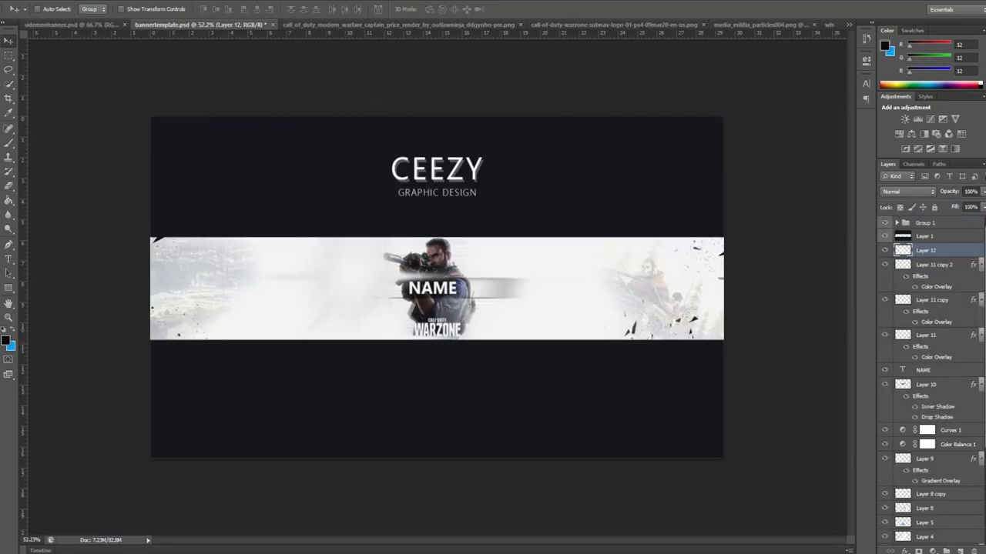
# Scale the flare, duplicate it, and place the copies near the rifle.
pyautogui.hotkey('ctrl', 't')
pyautogui.scroll(5, 425, 274)
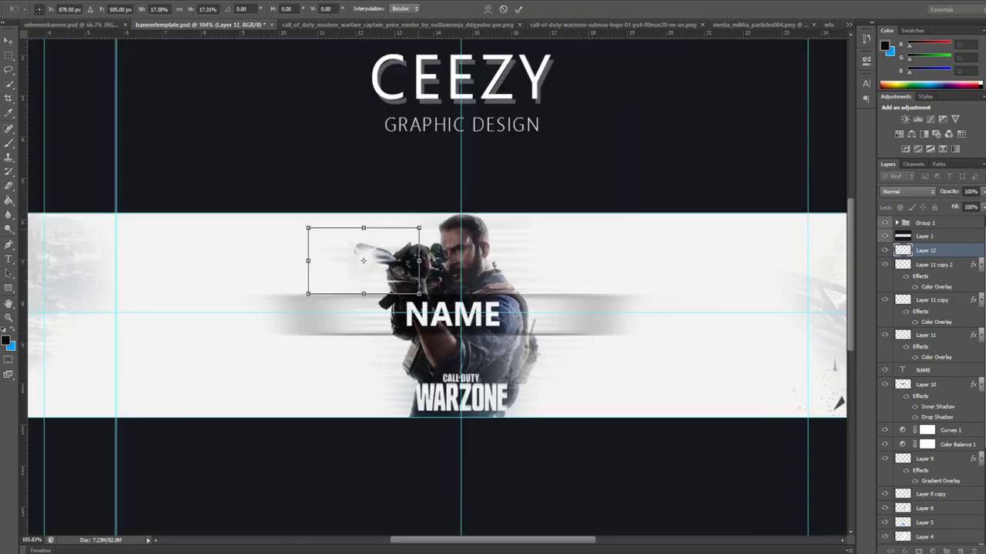
pyautogui.press('Return')
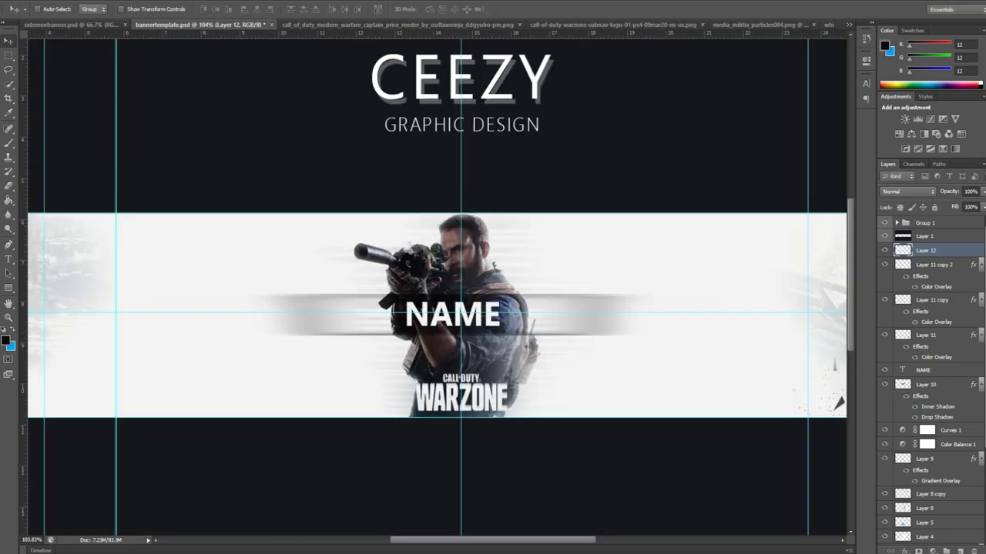
pyautogui.scroll(-2, 461, 230)
pyautogui.hotkey('ctrl', 'j')
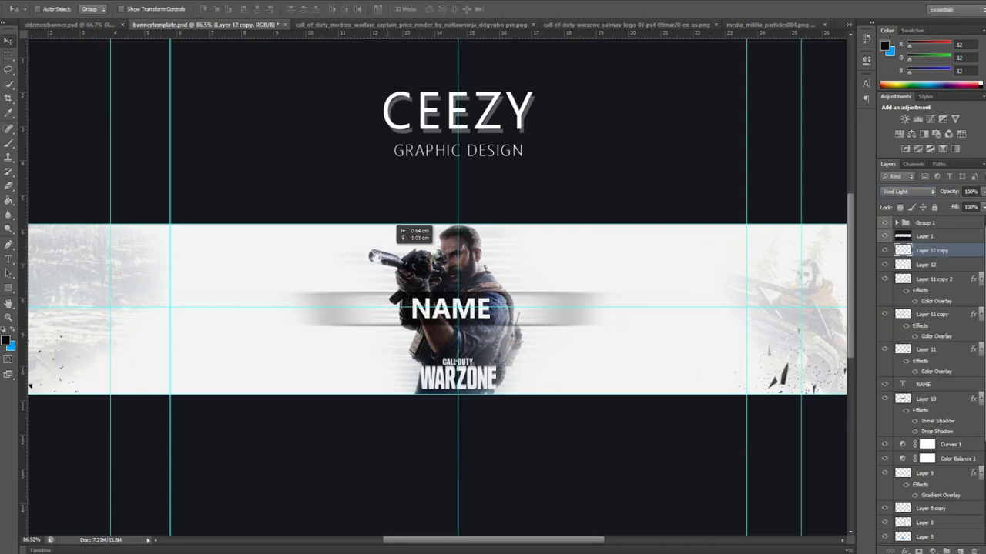
pyautogui.moveTo(473, 231); pyautogui.dragTo(488, 279)
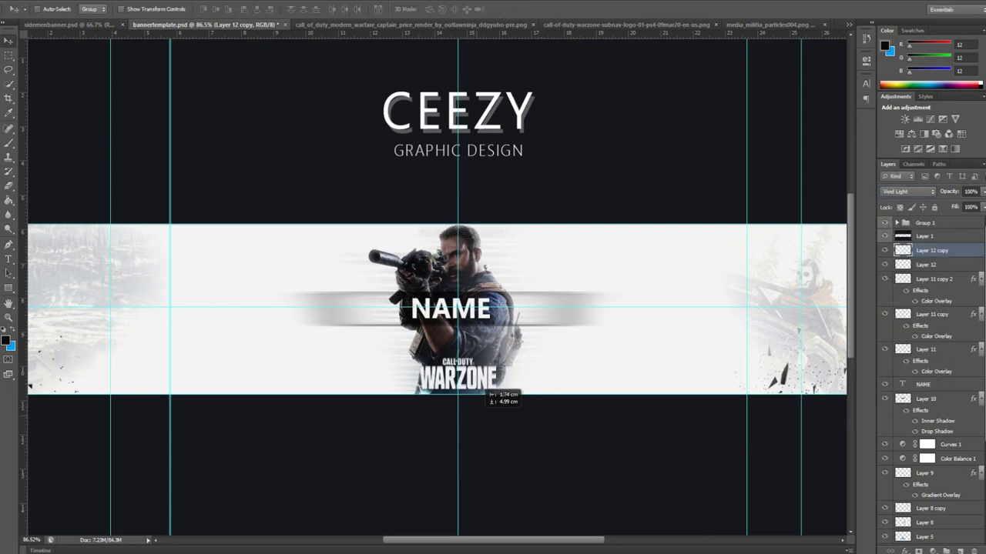
pyautogui.moveTo(541, 310); pyautogui.dragTo(510, 324)
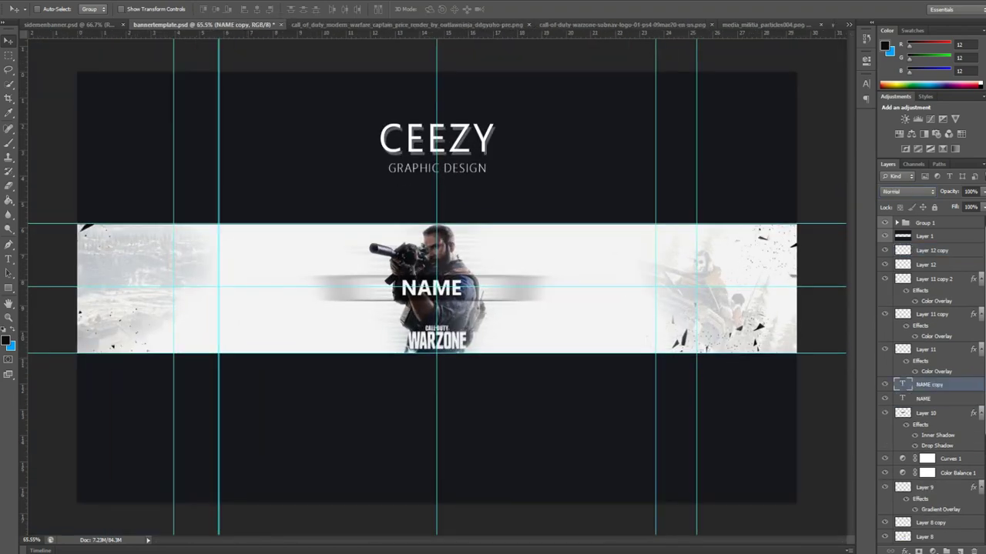
# Add a Gradient Overlay layer style to the NAME text.
pyautogui.rightClick(931, 384)
pyautogui.click(930, 551)
pyautogui.click(955, 531)
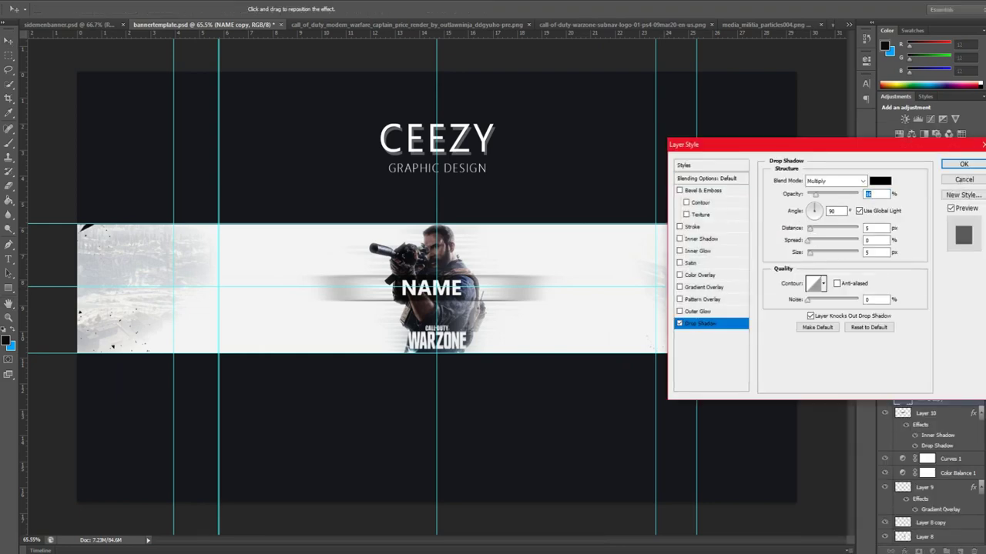
pyautogui.click(963, 178)
pyautogui.doubleClick(954, 384)
pyautogui.click(702, 287)
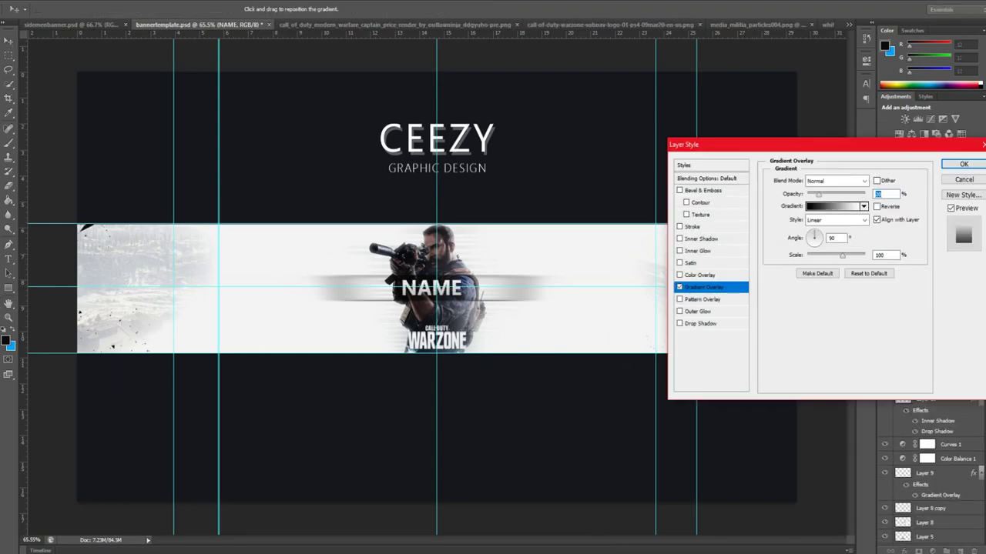
pyautogui.press('Return')
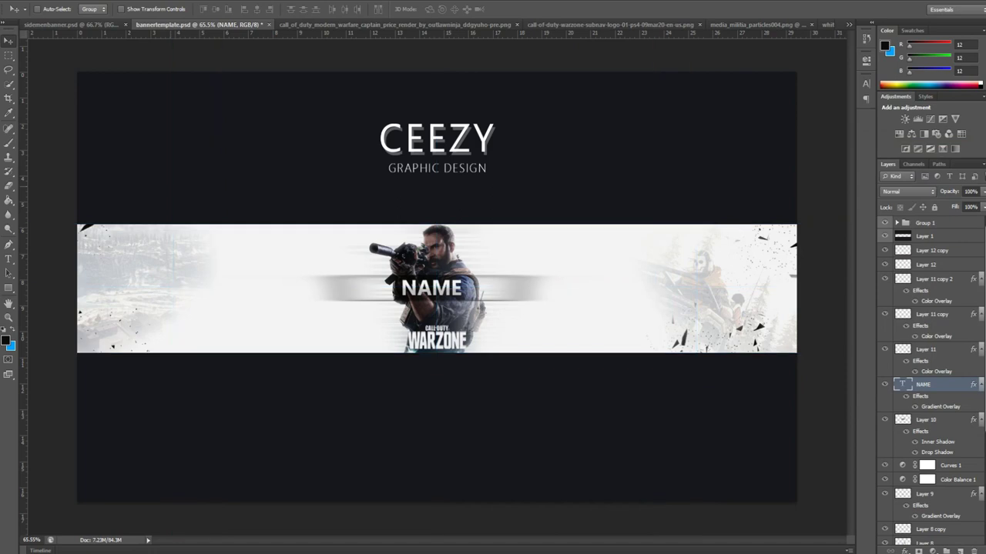
# Paint white with a ~1035 px soft brush on a new Soft Light layer.
pyautogui.hotkey('ctrl', 'shift', 'alt', 'n')
pyautogui.press('b')
pyautogui.hotkey('ctrl', '-')
pyautogui.press('x')
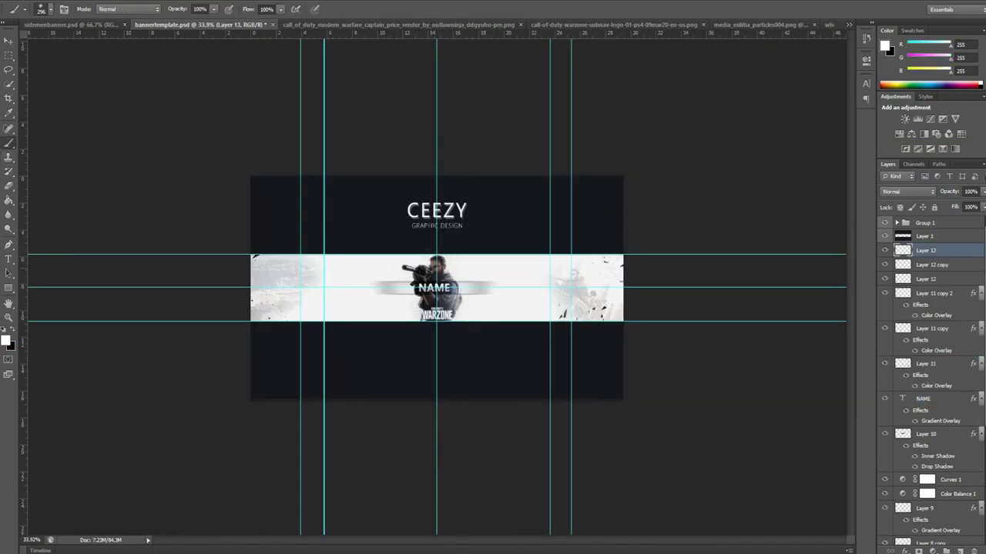
pyautogui.keyDown('shift'); pyautogui.rightClick(403, 271); pyautogui.keyUp('shift')
pyautogui.press('Escape')
pyautogui.hotkey('ctrl', ';')
pyautogui.moveTo(433, 236); pyautogui.dragTo(496, 178)
pyautogui.hotkey('ctrl', '+')
pyautogui.hotkey('shift', 'alt', 'f')
# Paint blue (0090ff) along the banner bottom on a new Overlay layer.
pyautogui.hotkey('ctrl', 'shift', 'alt', 'n')
pyautogui.click(6, 340)
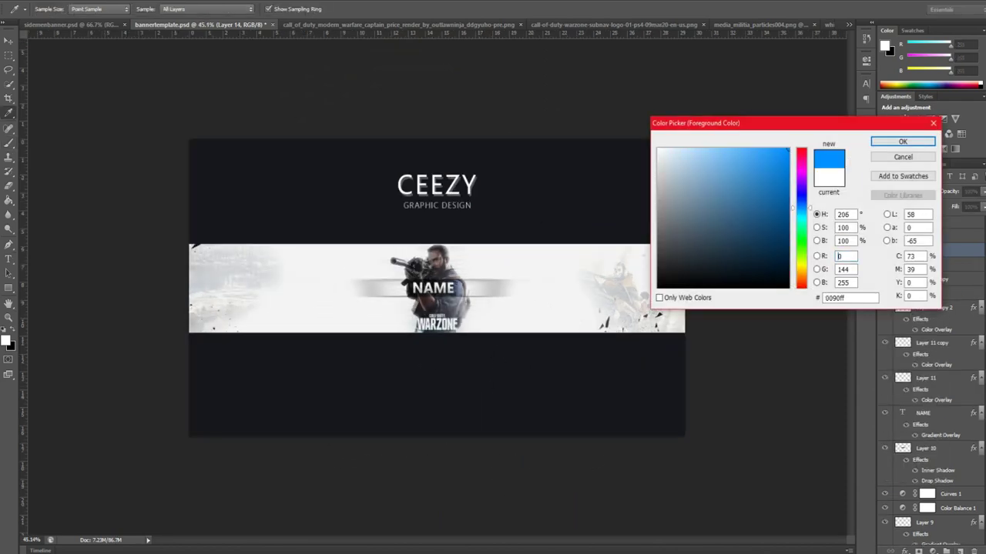
pyautogui.click(897, 140)
pyautogui.moveTo(211, 408); pyautogui.dragTo(862, 439)
pyautogui.hotkey('shift', 'alt', 'o')
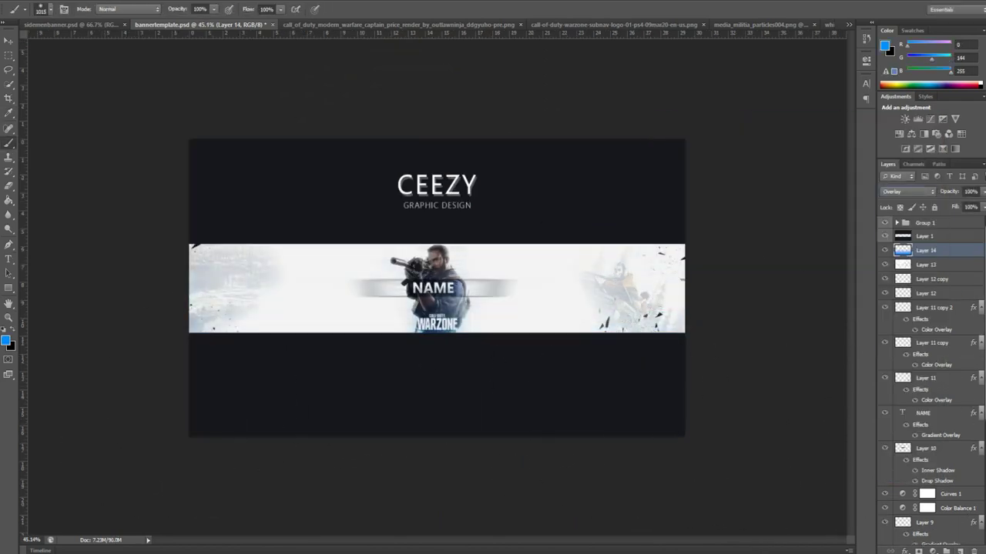
pyautogui.scroll(2, 493, 293)
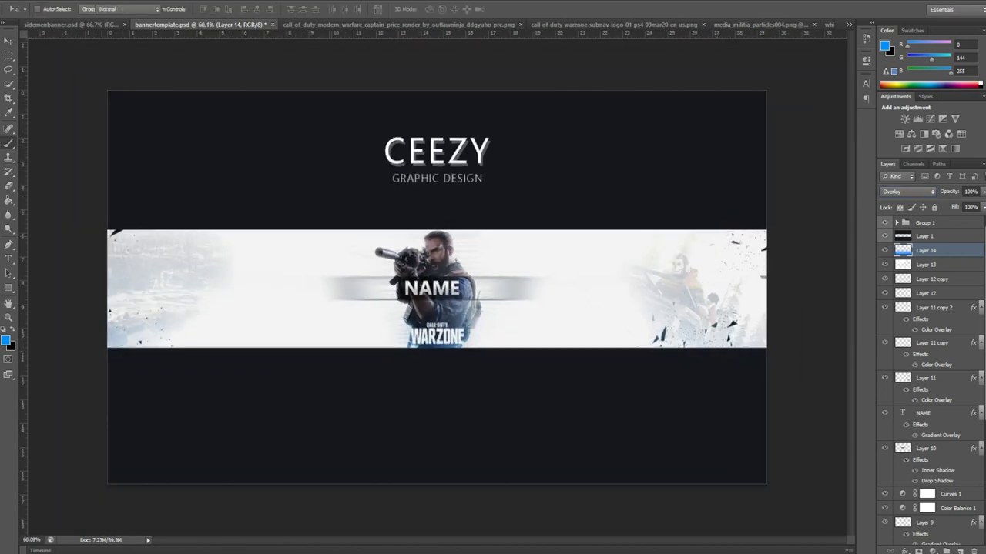
# Paint blue over the banner corners on another new Overlay layer.
pyautogui.hotkey('ctrl', 'shift', 'alt', 'n')
pyautogui.click(809, 200)
pyautogui.click(121, 411)
pyautogui.hotkey('shift', 'alt', 'o')
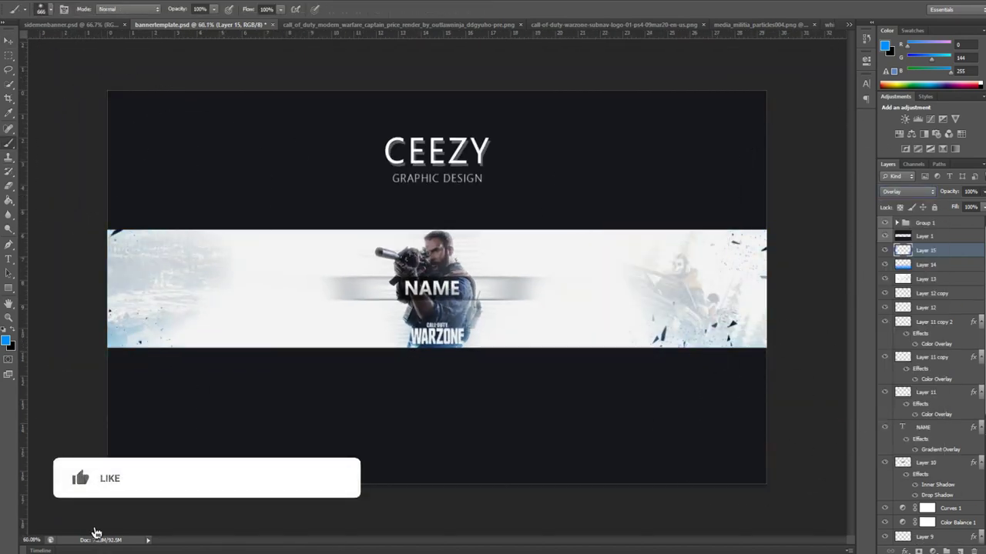
# Add a Color Balance adjustment and shift its Highlights tone sliders.
pyautogui.click(923, 133)
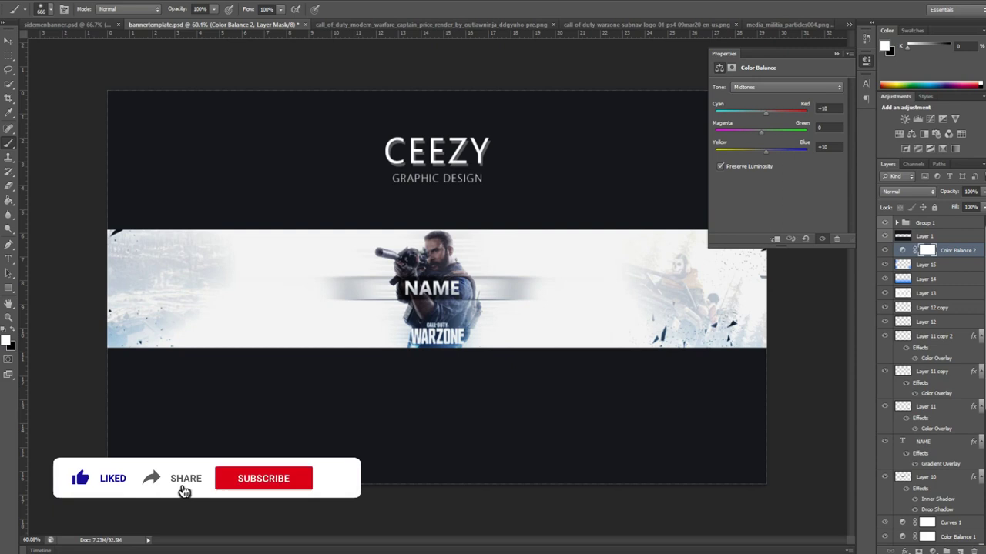
pyautogui.click(786, 87)
pyautogui.click(747, 116)
pyautogui.moveTo(761, 151); pyautogui.dragTo(752, 151)
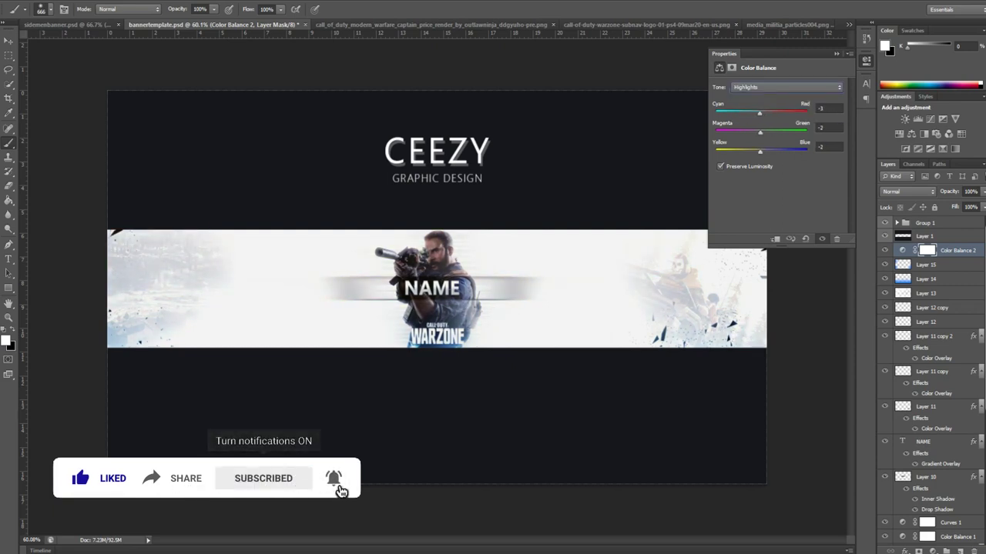
# Set the Color Balance layer to Soft Light at 20% opacity.
pyautogui.click(909, 191)
pyautogui.click(909, 254)
pyautogui.moveTo(982, 191); pyautogui.dragTo(941, 204)
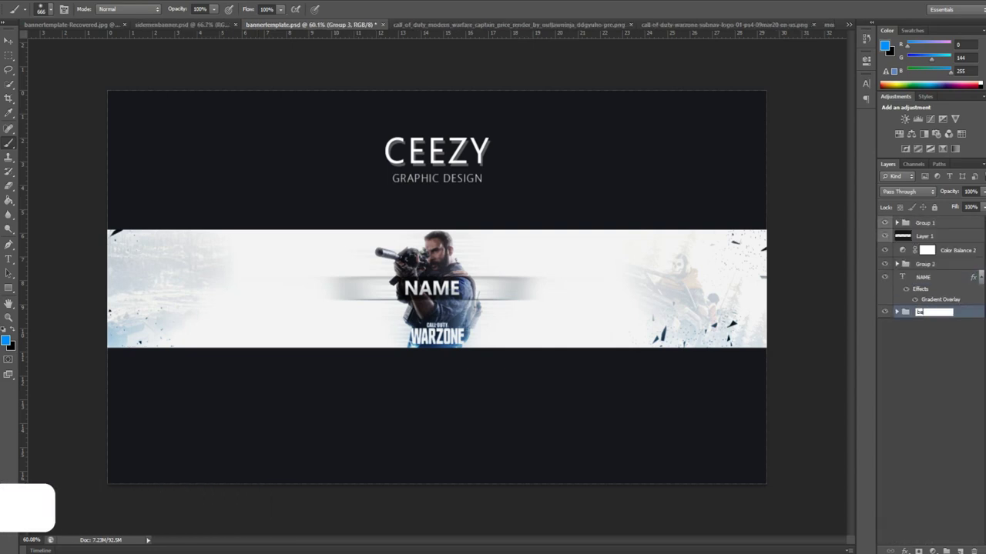
# Name the front group and give the front and background groups red labels.
pyautogui.press('Return')
pyautogui.rightClick(924, 265)
pyautogui.click(855, 468)
pyautogui.rightClick(928, 312)
pyautogui.click(855, 224)
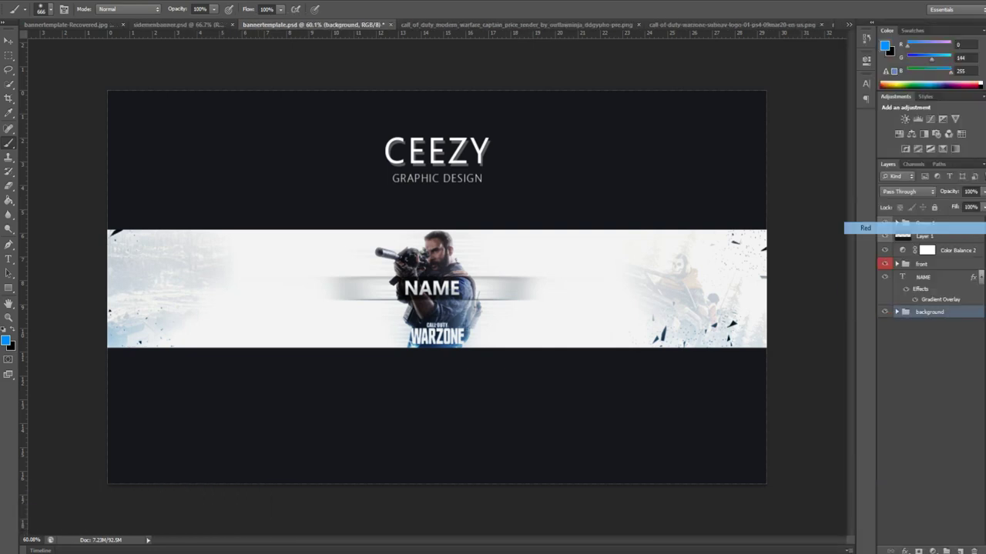
# Rename the NAME text layer to YOUR NAME and label it green.
pyautogui.doubleClick(922, 277)
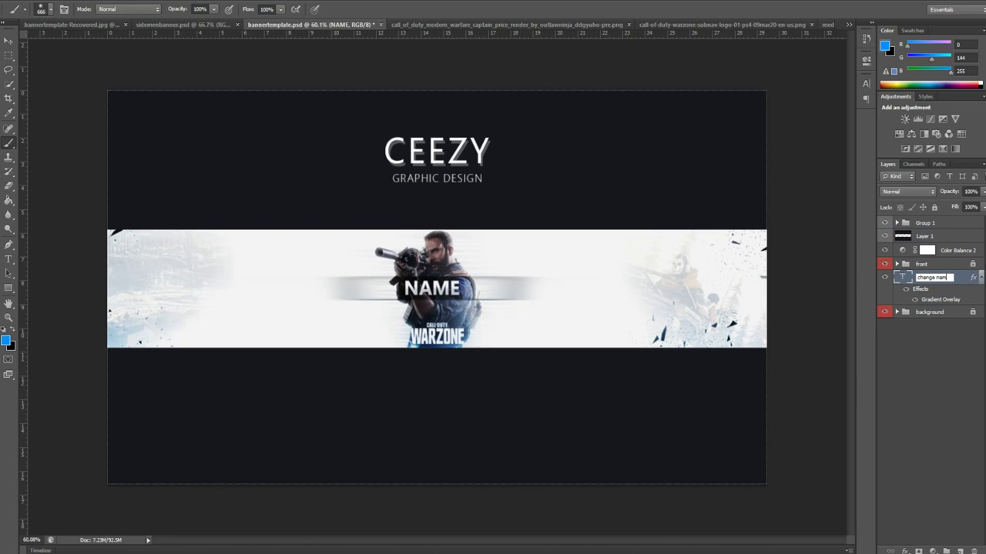
pyautogui.write('YOUR NAME')
pyautogui.rightClick(936, 277)
pyautogui.click(854, 485)
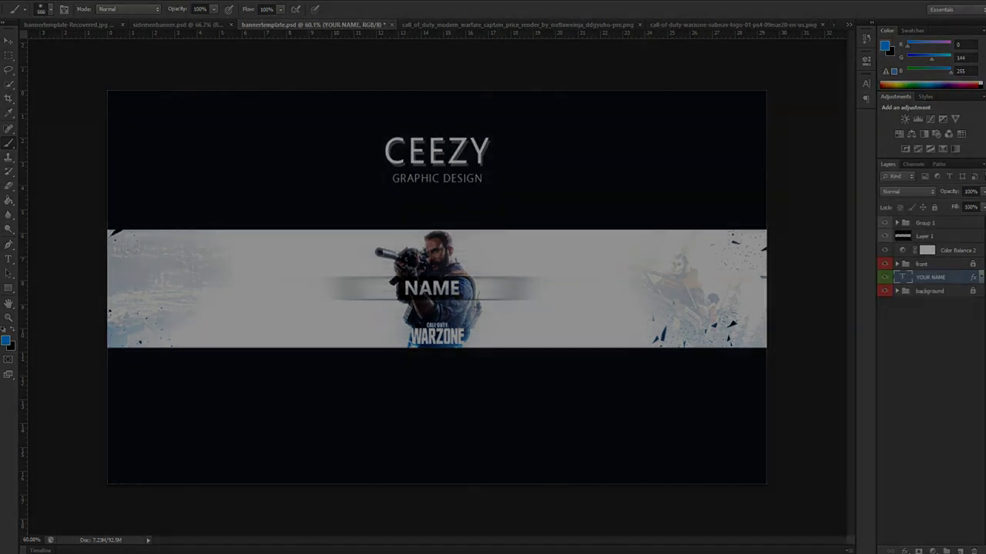